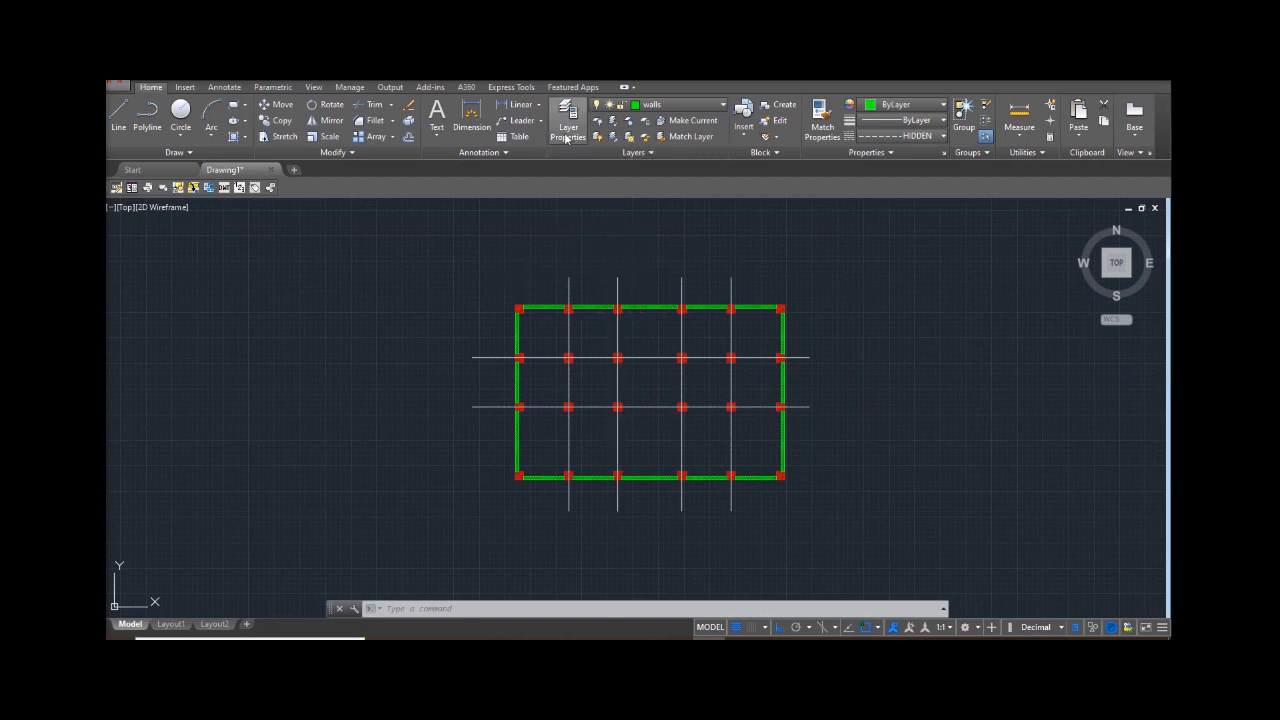
- Add a new layer to the drawing, keeping its default name and settings, and close the layer manager
left_click(566, 138)
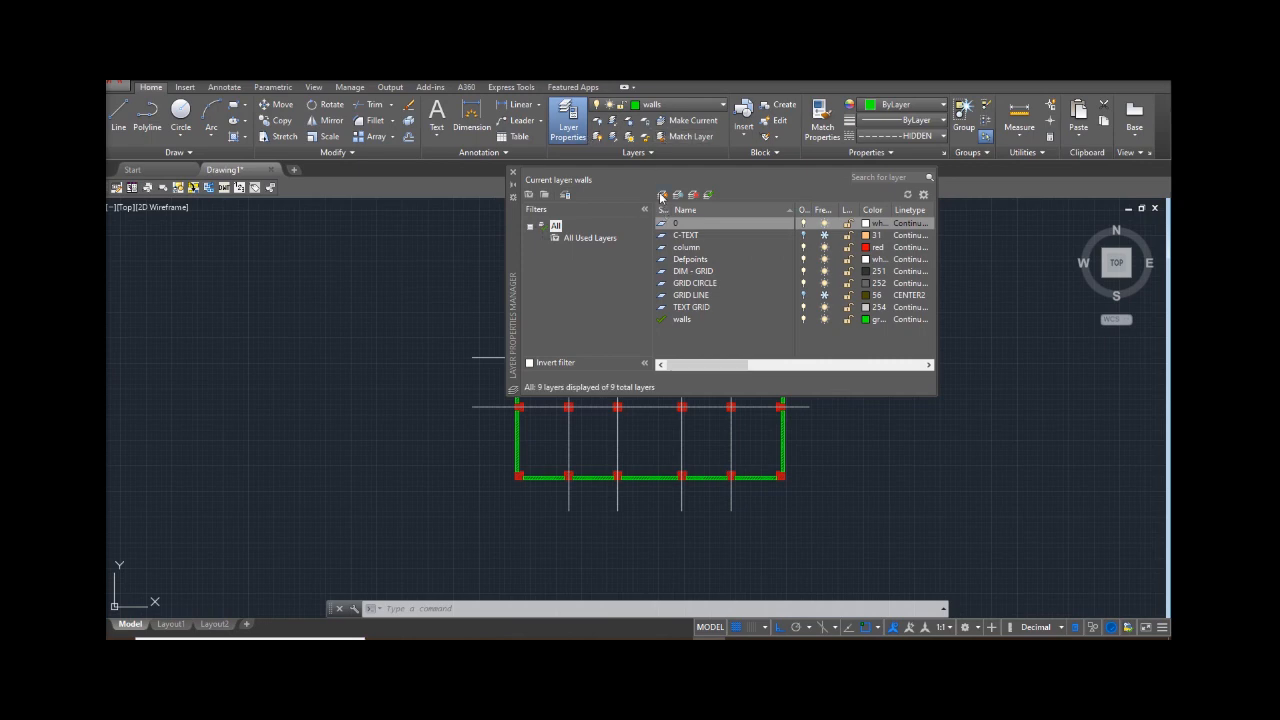
left_click(661, 196)
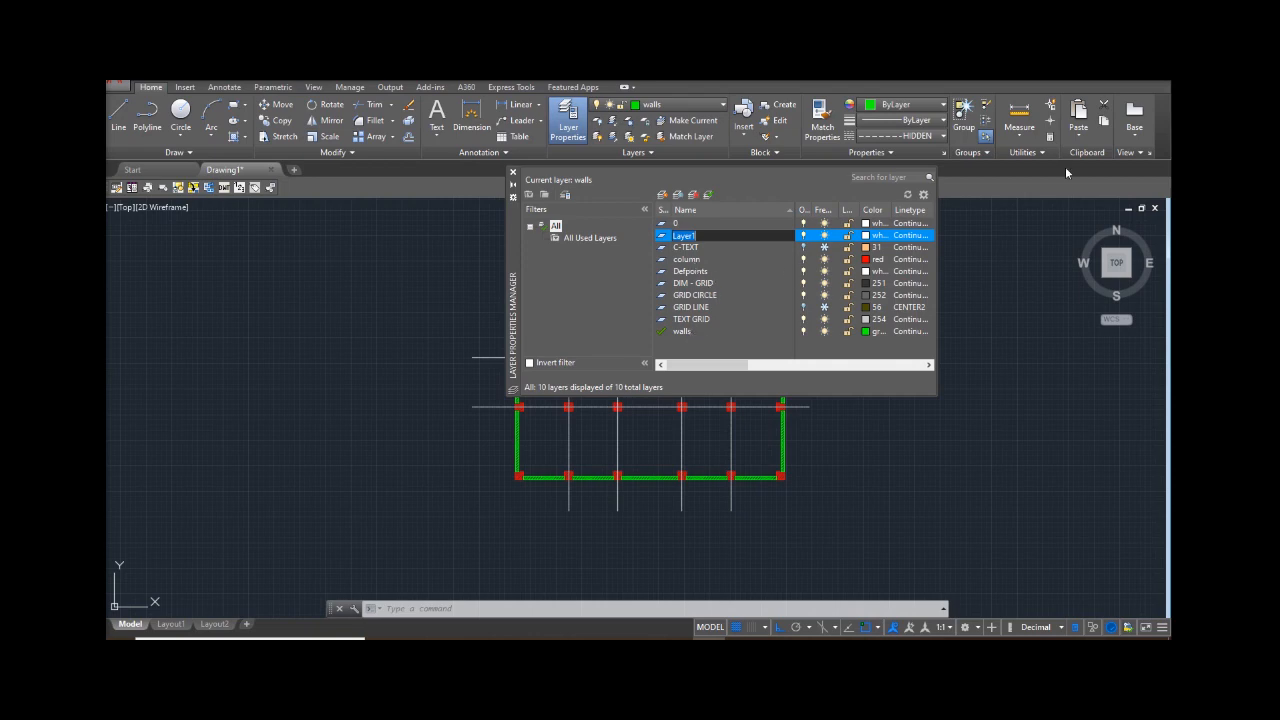
left_click(513, 172)
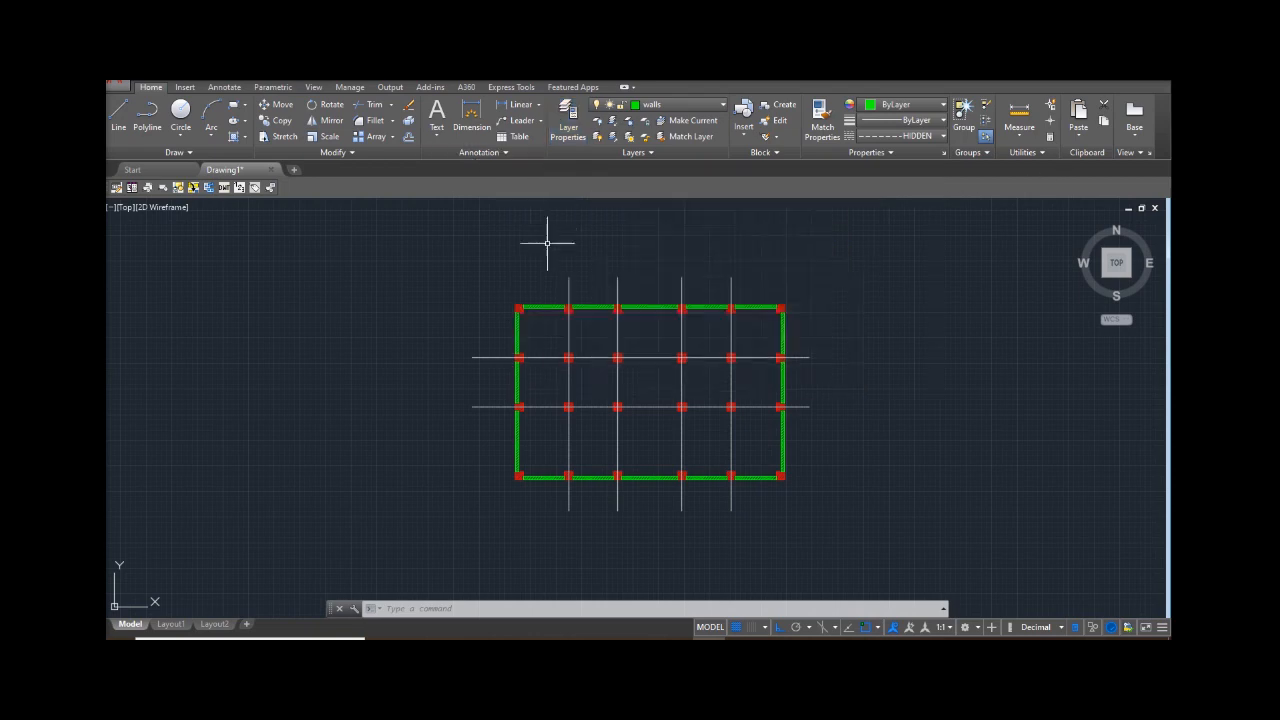
- Inspect the quick properties of the exterior wall polyline at the plan's upper-left side, then clear the selection
scroll(586, 383, "up", 4)
key("Escape")
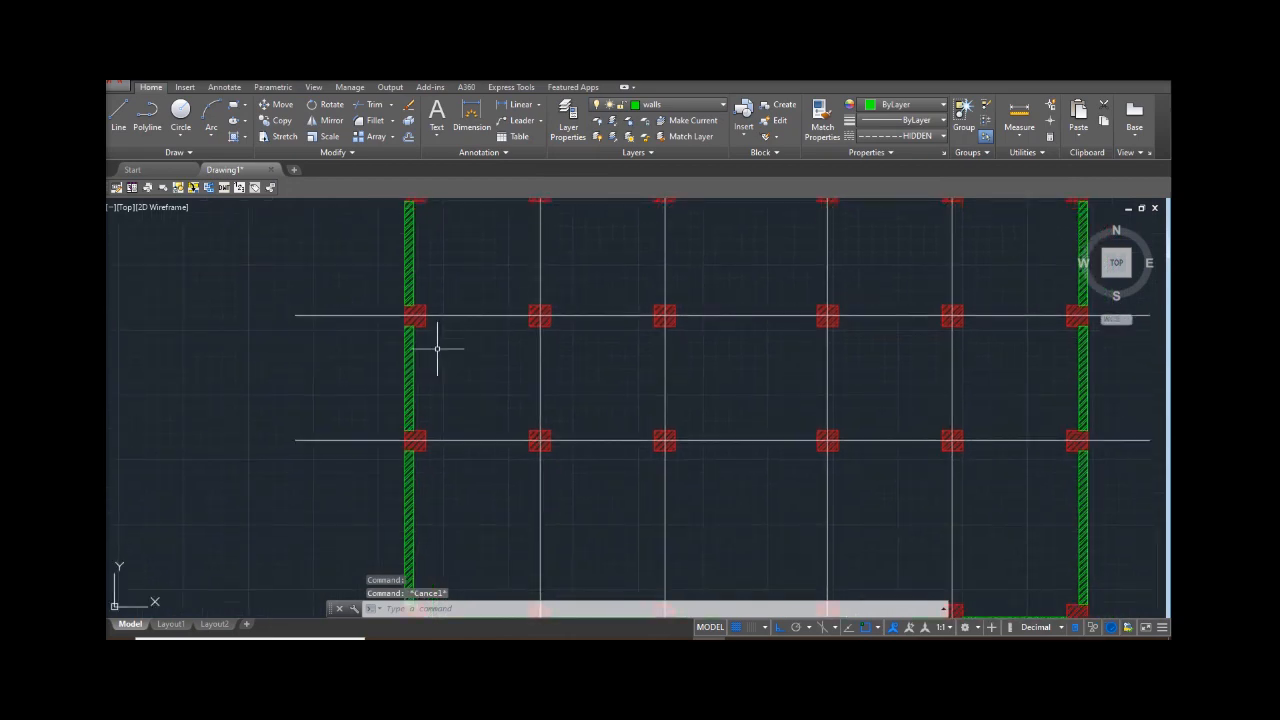
scroll(443, 334, "down", 4)
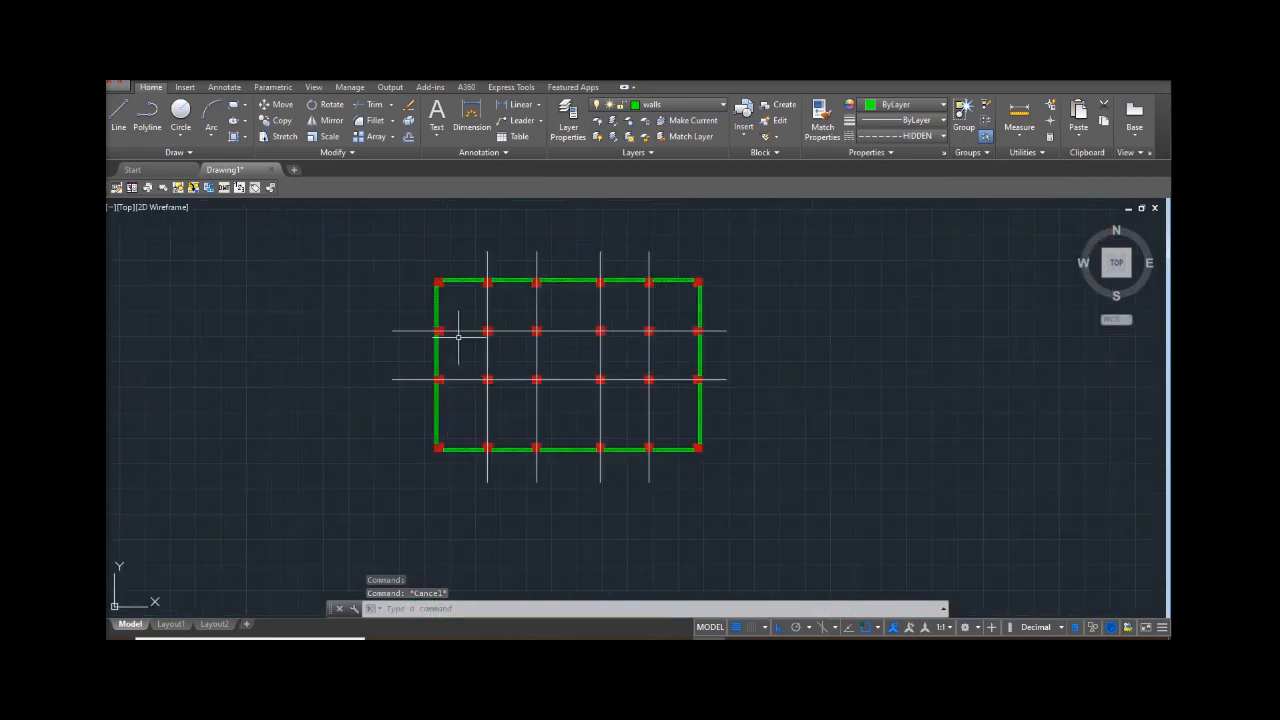
scroll(472, 330, "up", 2)
scroll(480, 326, "up", 4)
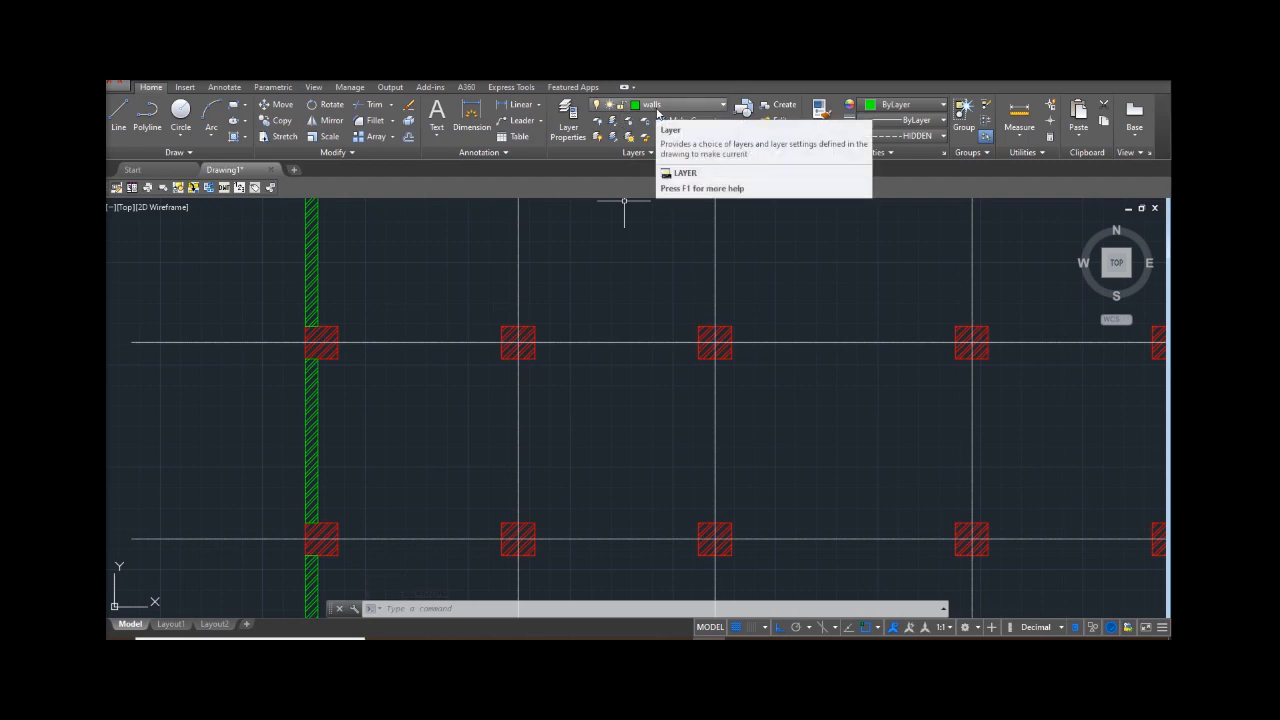
left_click(316, 254)
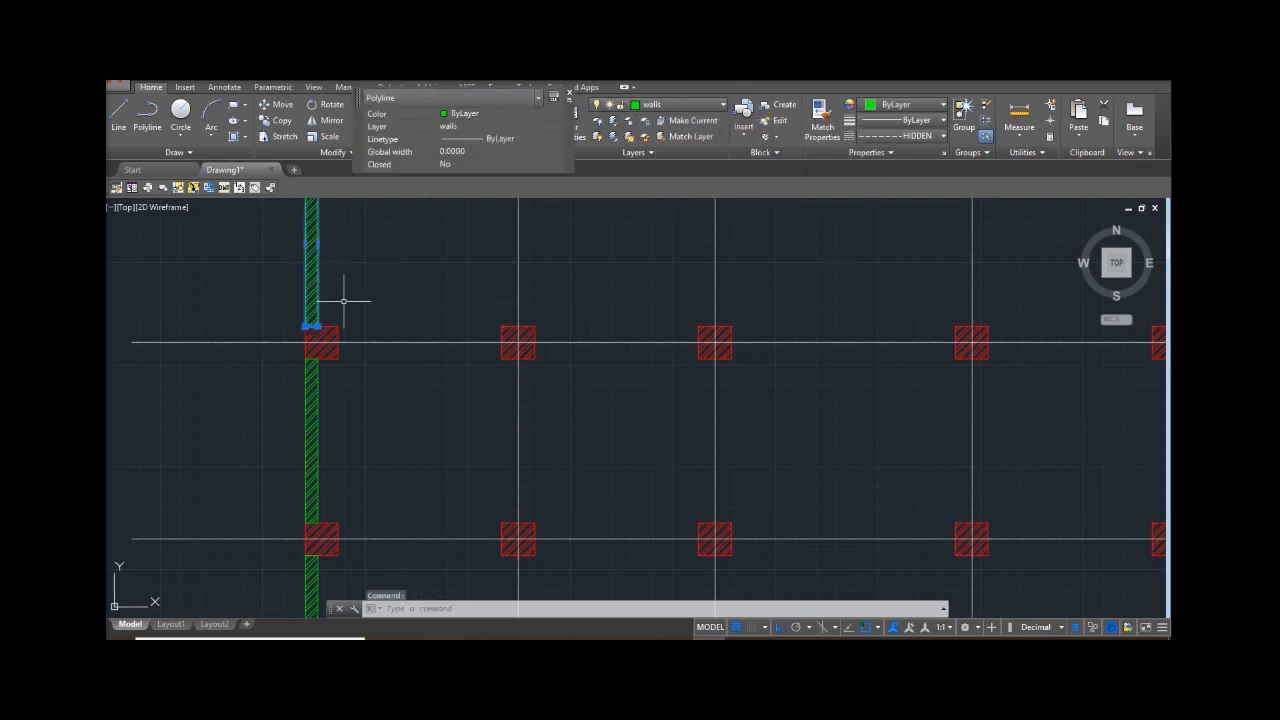
scroll(343, 300, "down", 4)
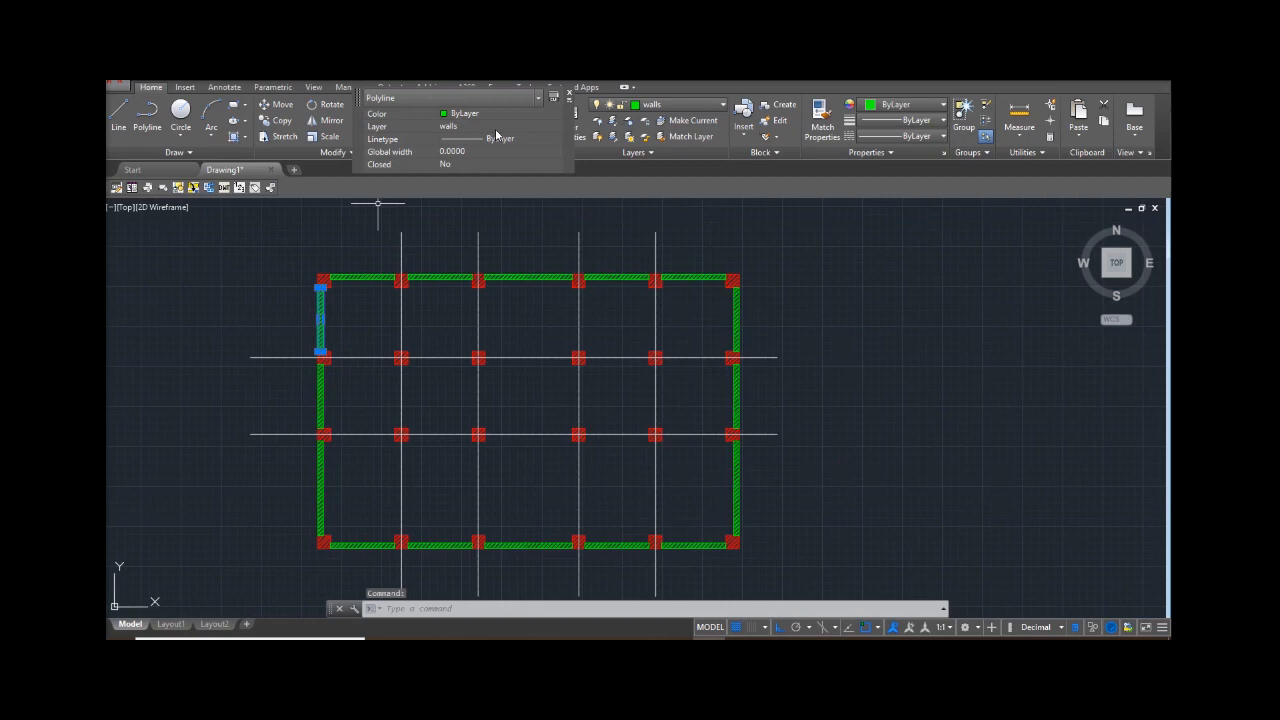
key("Escape")
key("Escape")
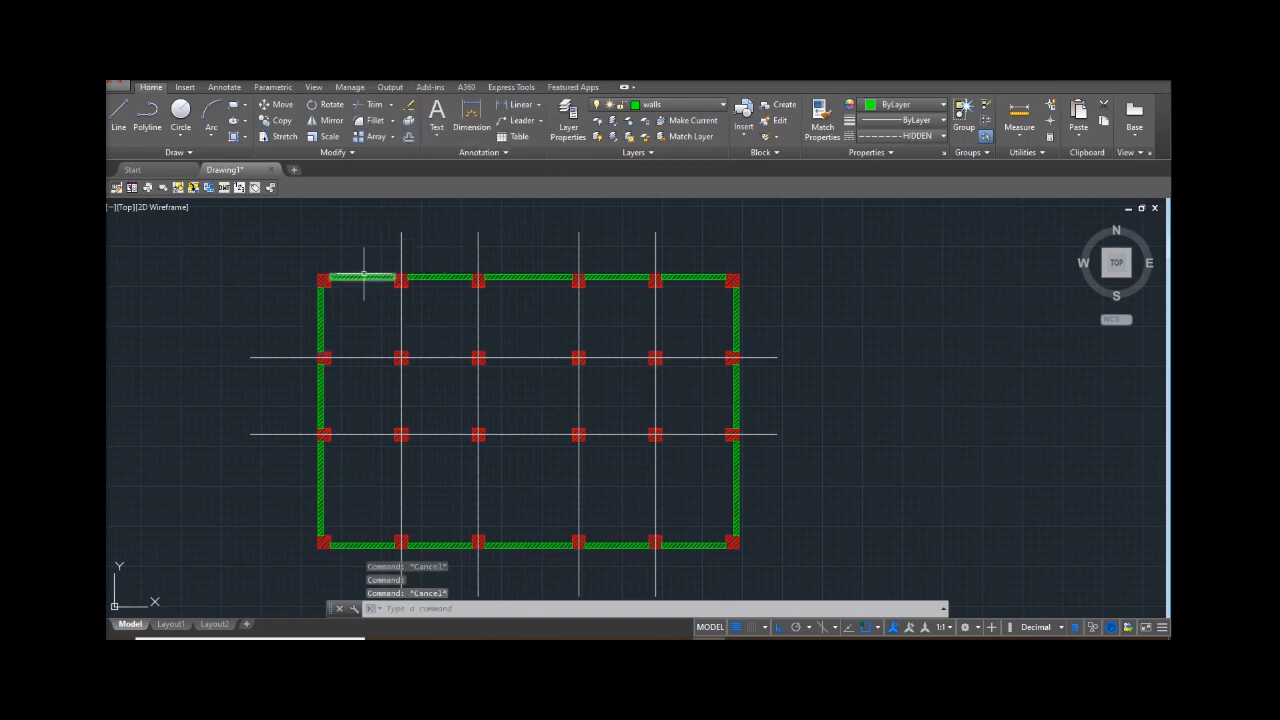
- Check the layer assigned to the first wall polyline along the plan's upper edge and to the column beside it
scroll(389, 272, "up", 8)
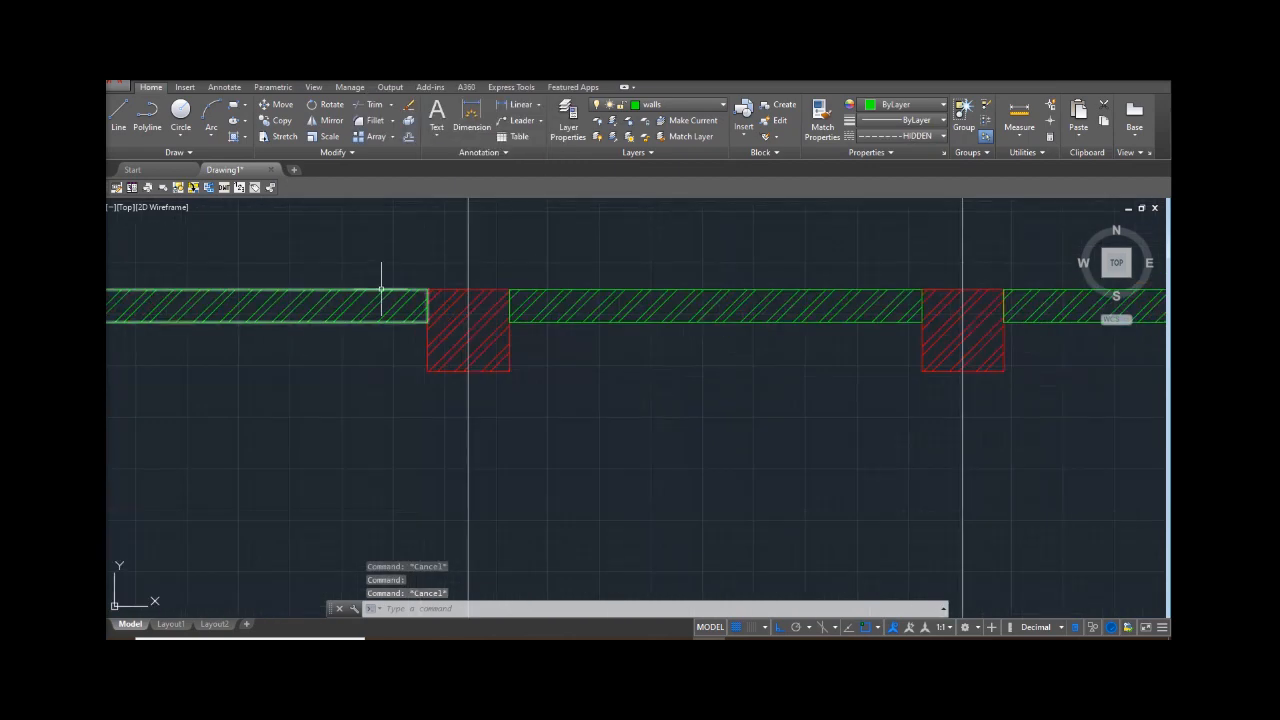
left_click(381, 287)
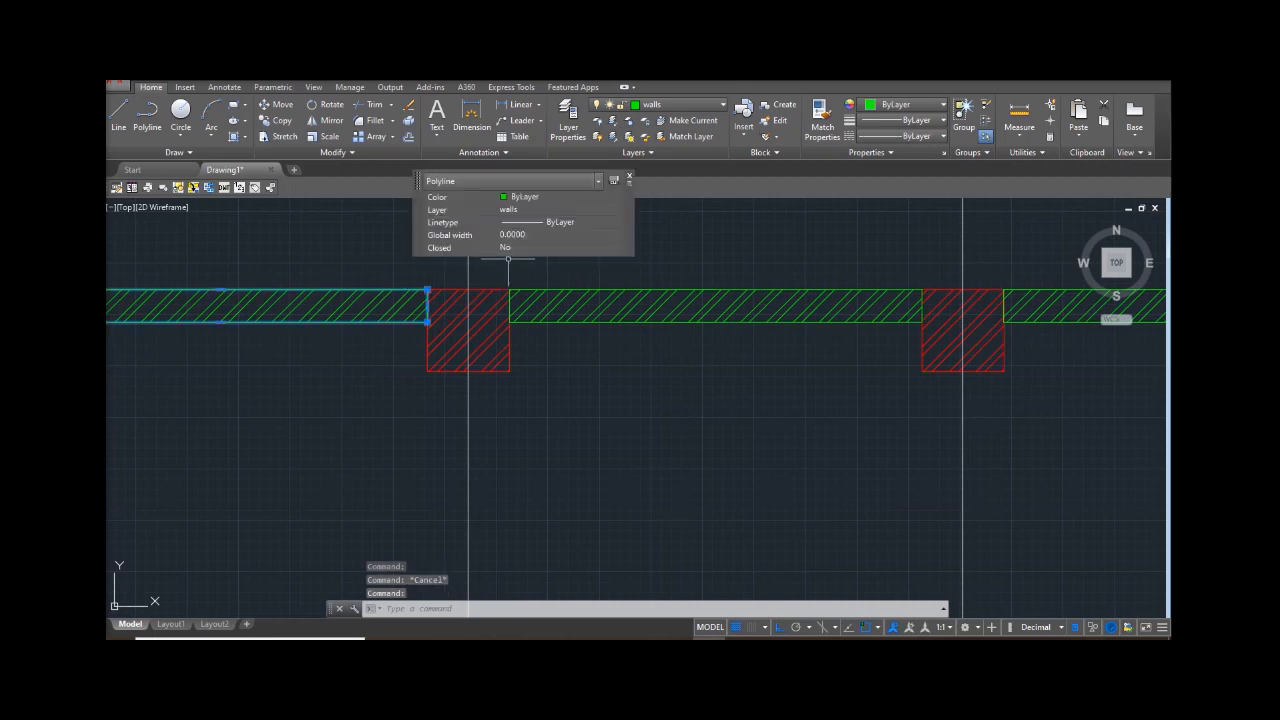
key("Escape")
left_click(508, 348)
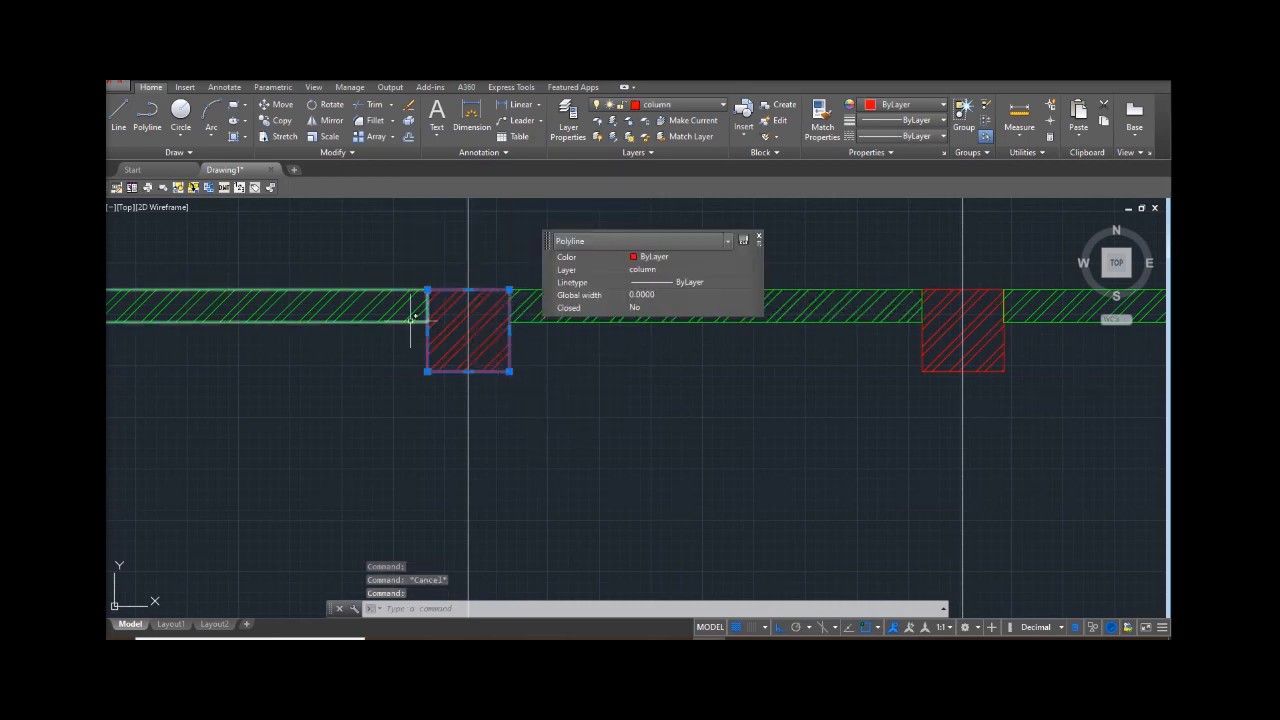
key("Escape")
scroll(471, 323, "down", 8)
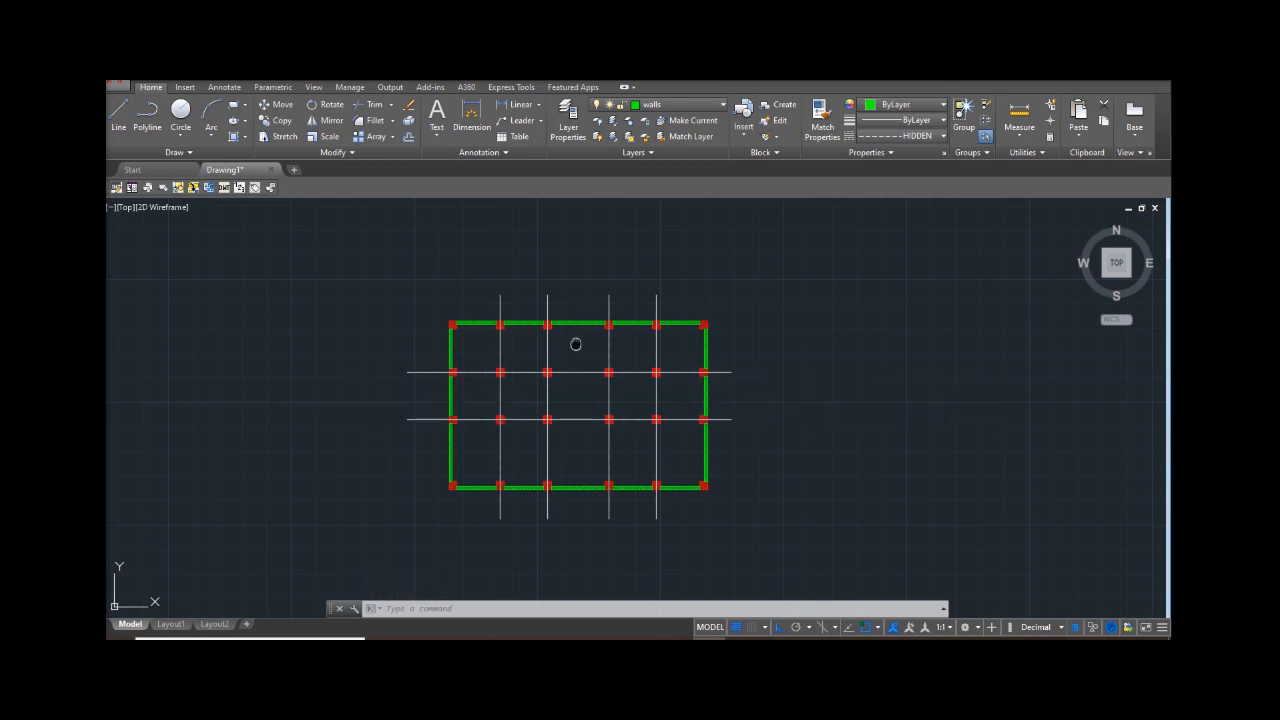
scroll(590, 349, "up", 3)
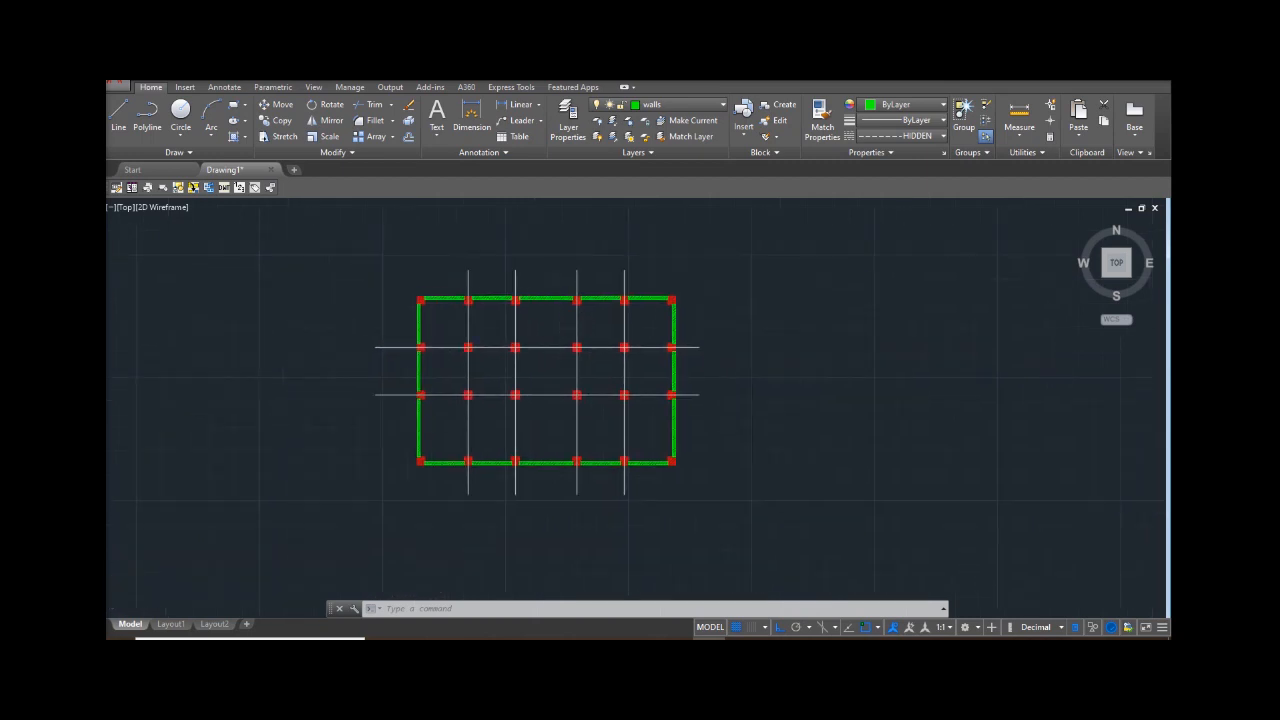
left_click(583, 351)
left_click(569, 355)
key("Escape")
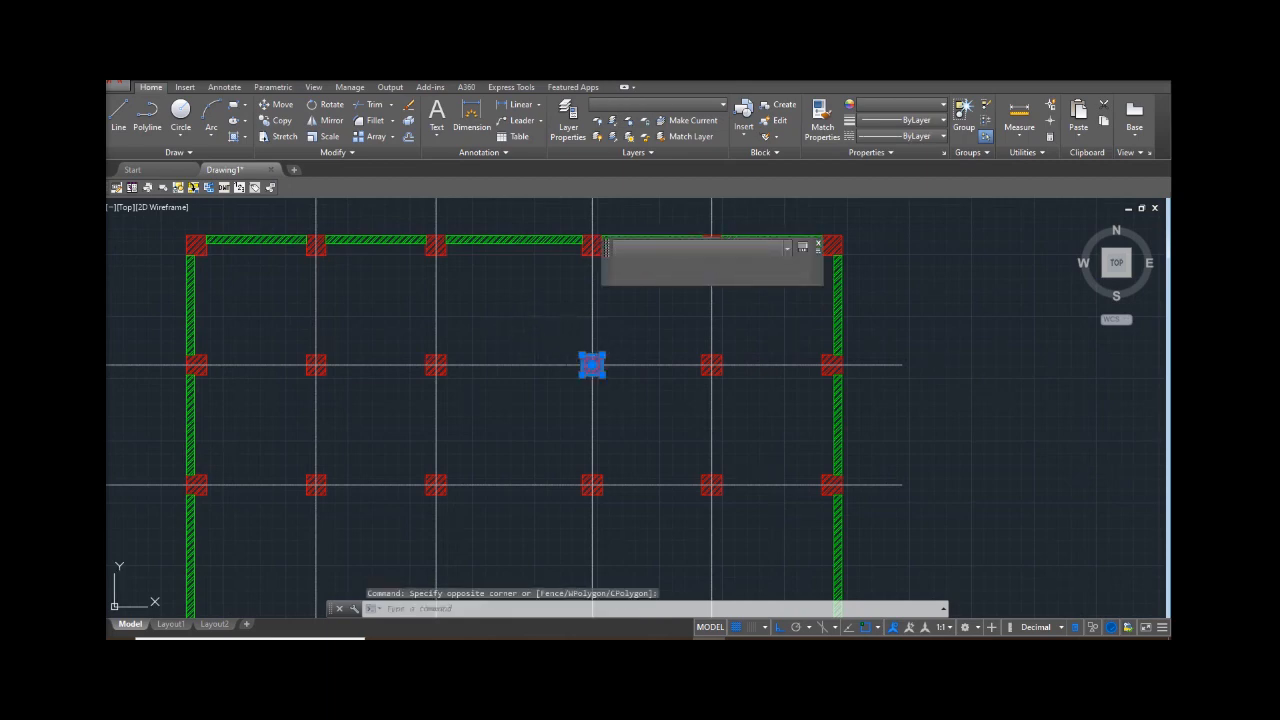
- Select all column outlines matching one interior column with SELECTSIMILAR and move them horizontally into the empty area right of the wall plan
scroll(600, 357, "up", 5)
left_click(605, 369)
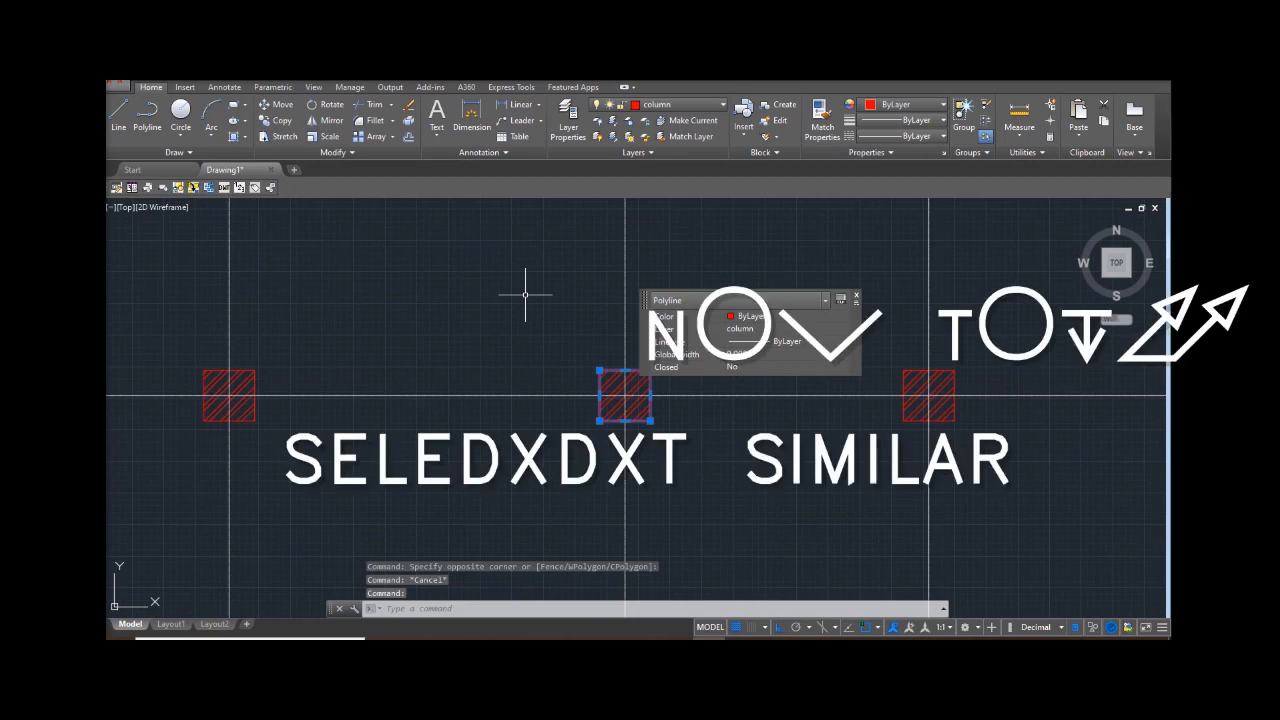
type("SELECTSIMILAR")
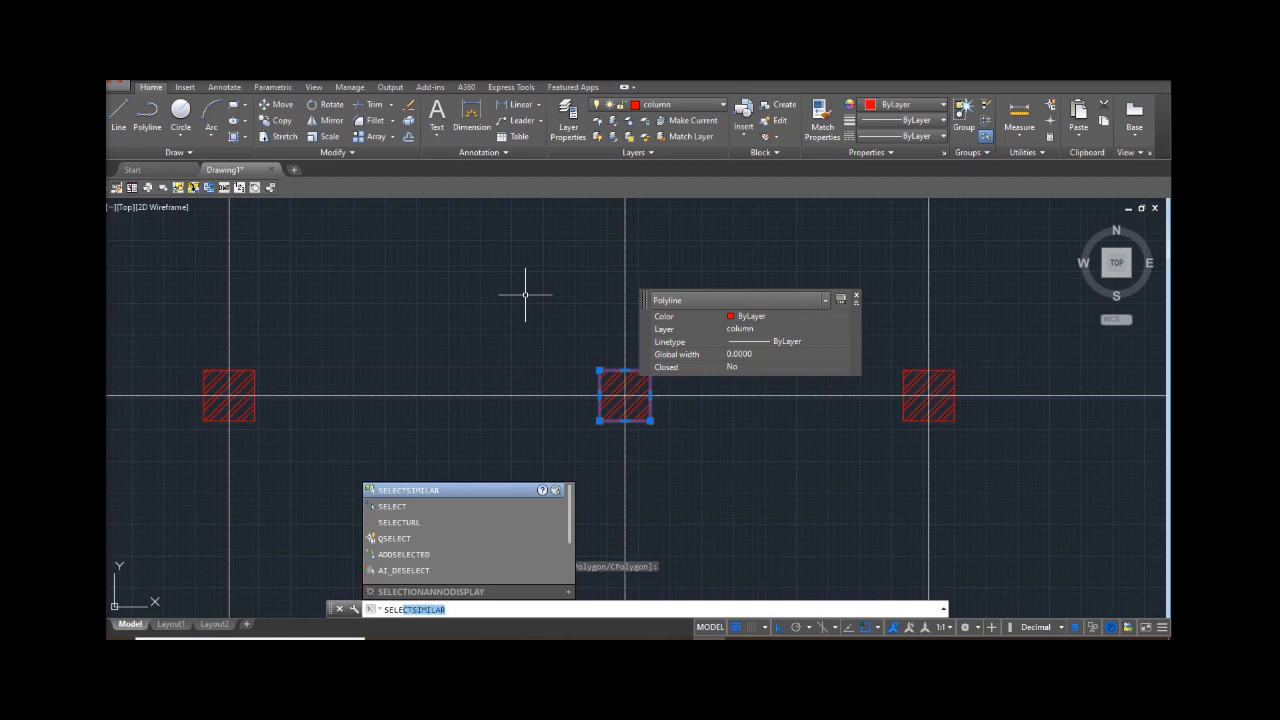
left_click(474, 490)
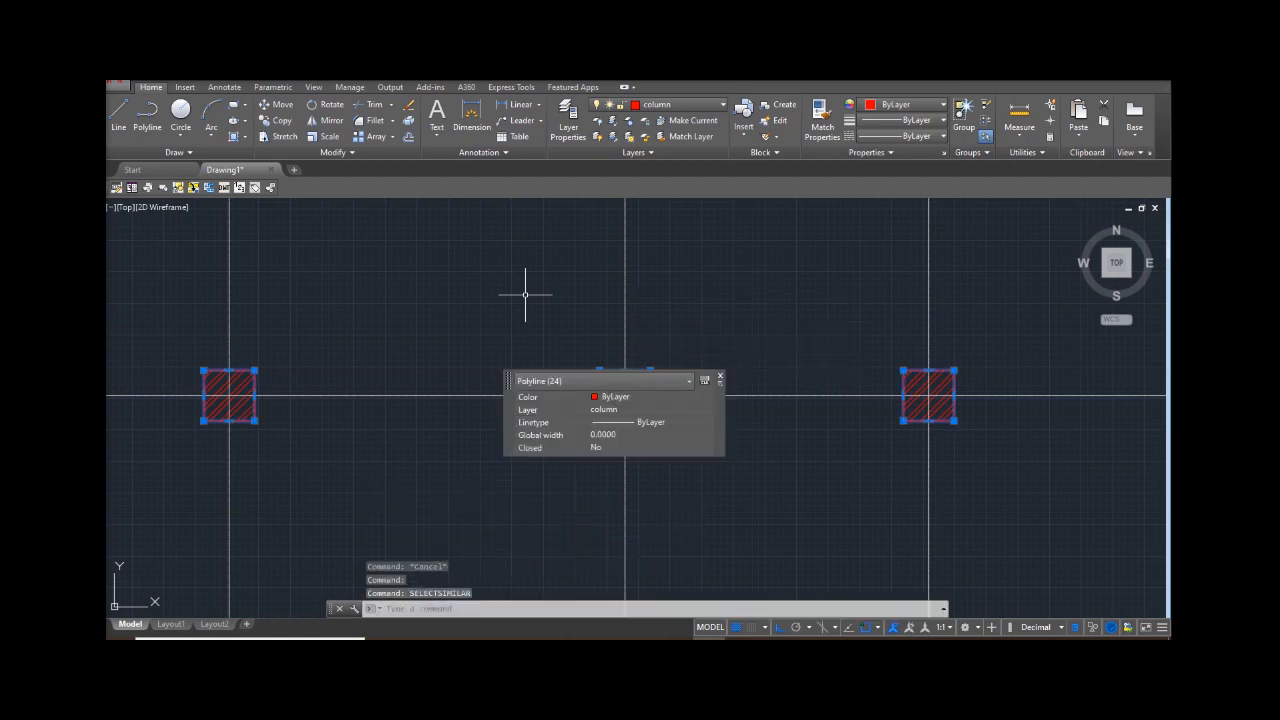
scroll(455, 336, "down", 5)
middle_click_drag(455, 336, 404, 266)
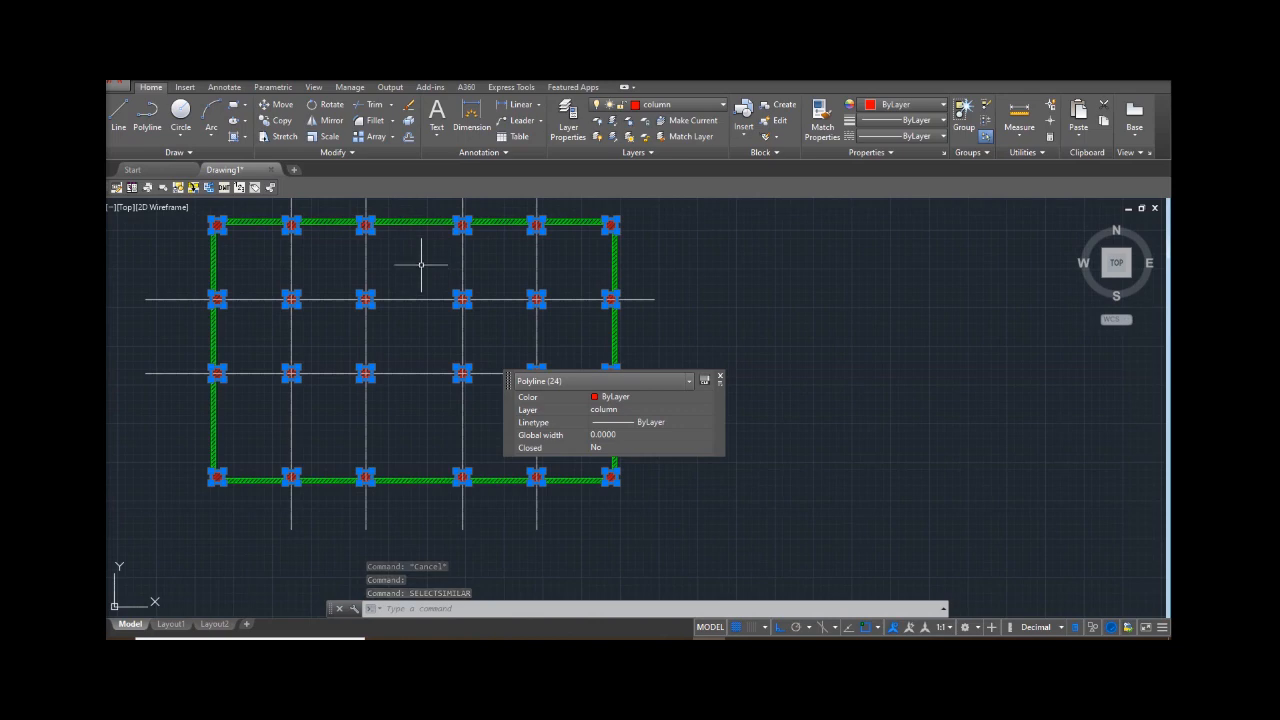
type("m")
key("Return")
left_click(419, 288)
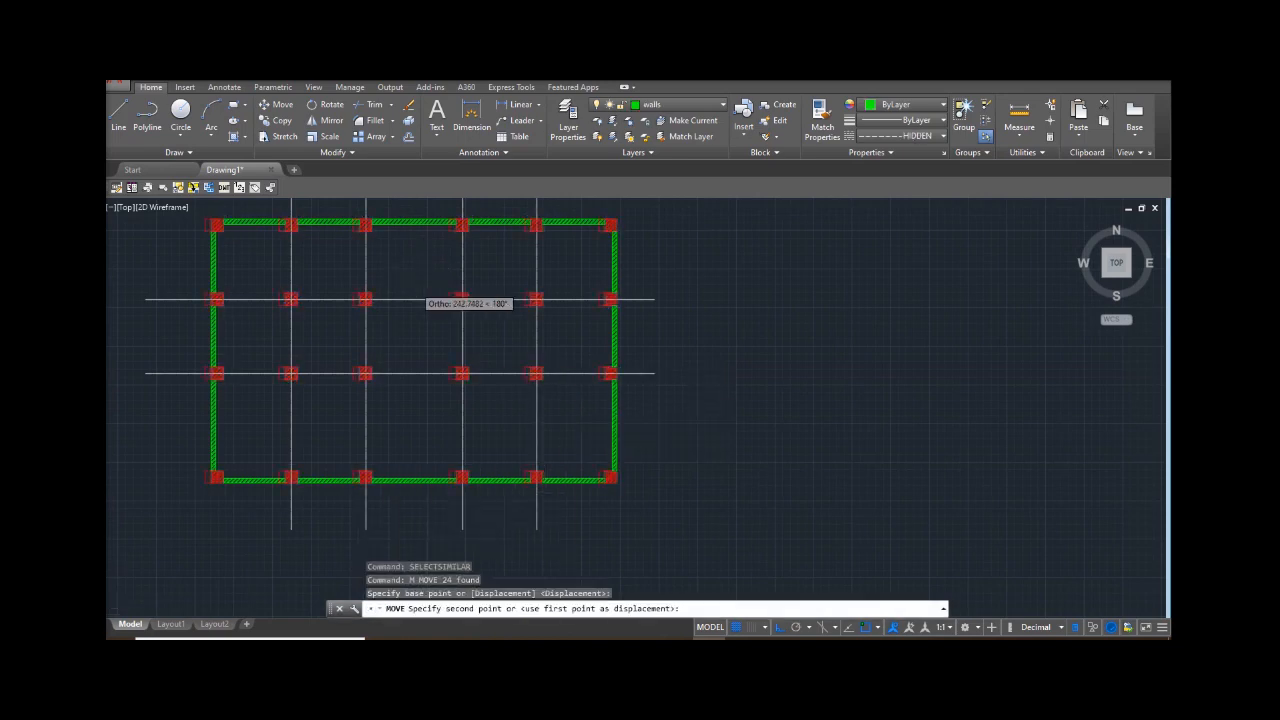
scroll(414, 289, "down", 4)
left_click(733, 278)
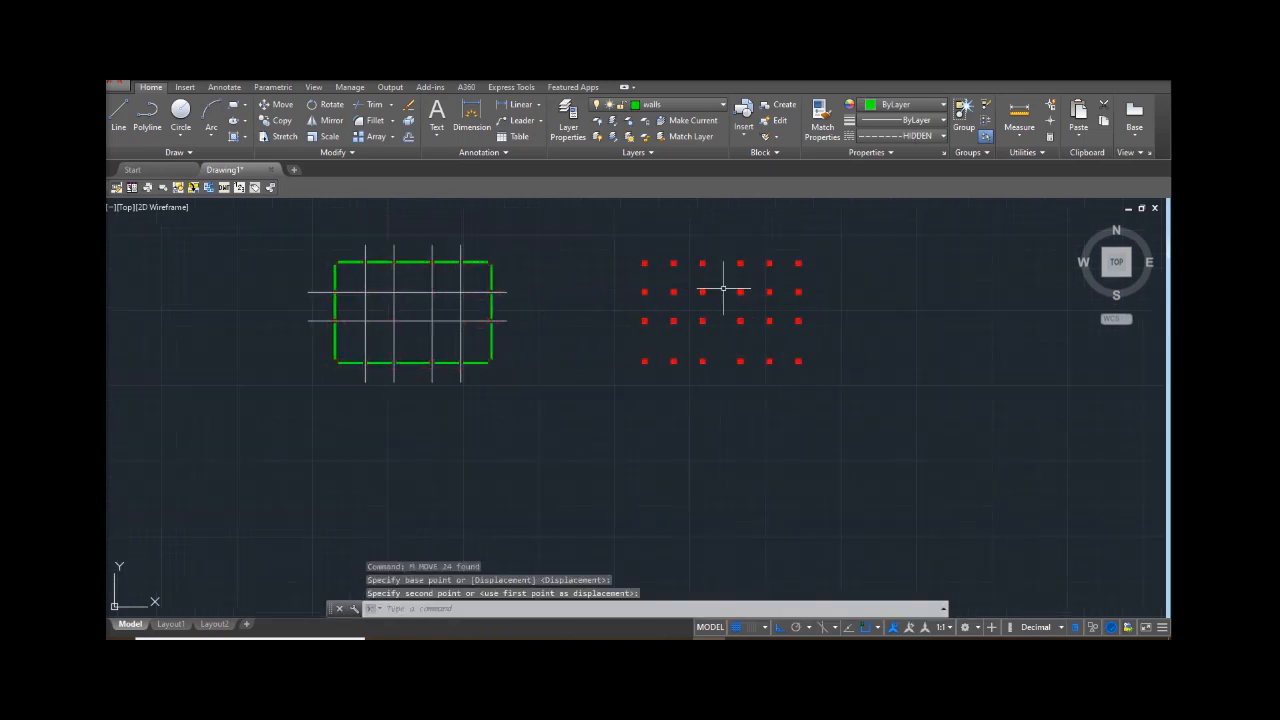
key("Escape")
- Select the column hatches one by one across the upper rows of the moved column grid, then clear the selection
middle_click_drag(591, 294, 591, 304)
scroll(751, 346, "up", 6)
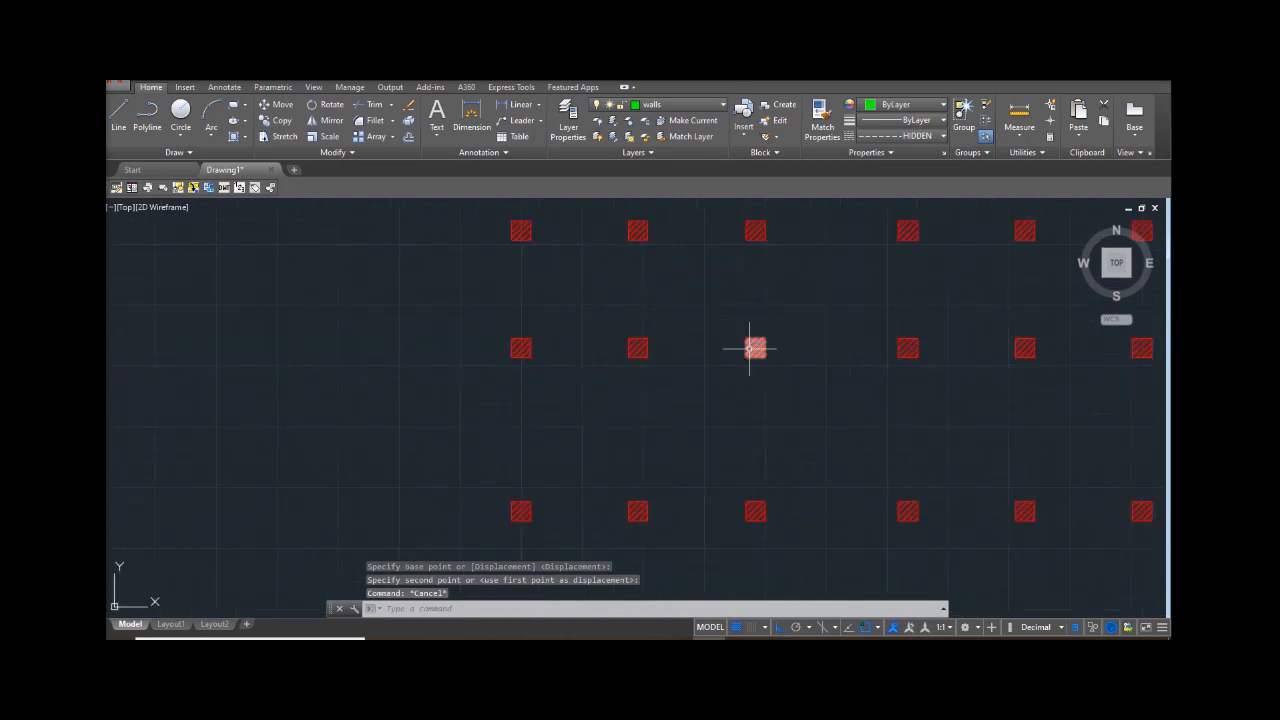
left_click(752, 346)
left_click(637, 347)
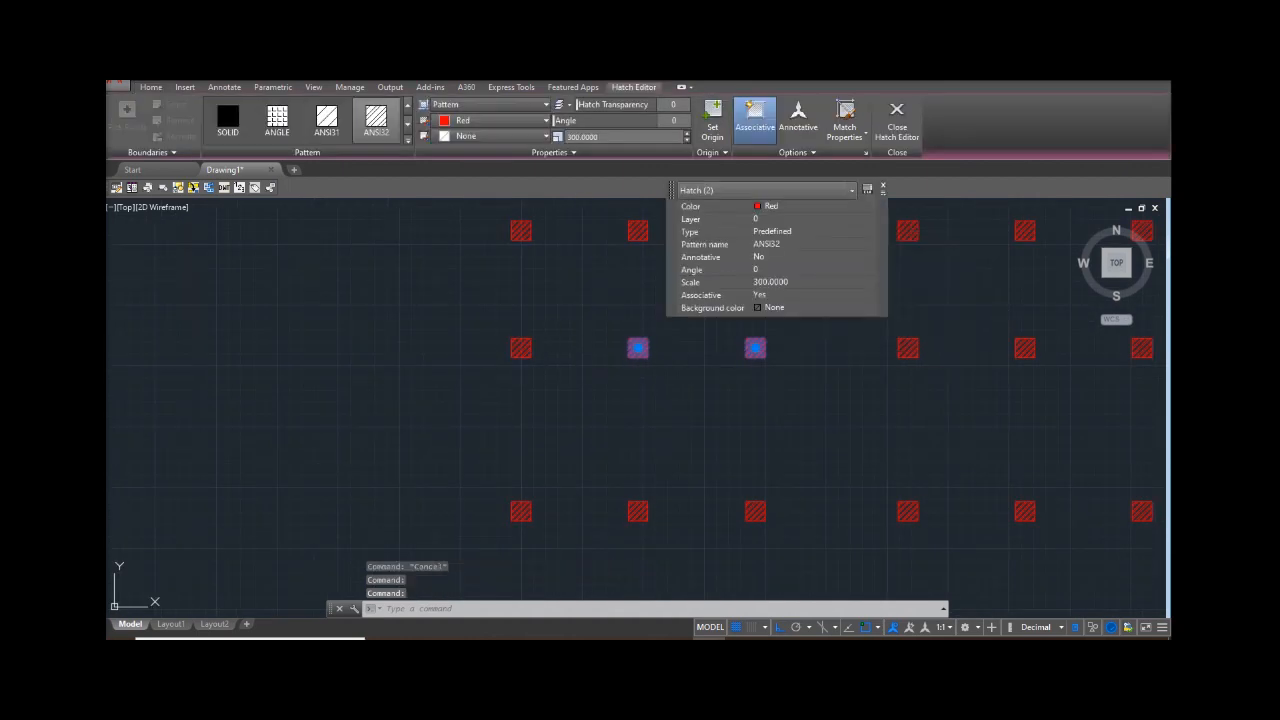
left_click(521, 347)
middle_click_drag(521, 347, 474, 450)
left_click(474, 333)
middle_click_drag(471, 360, 391, 543)
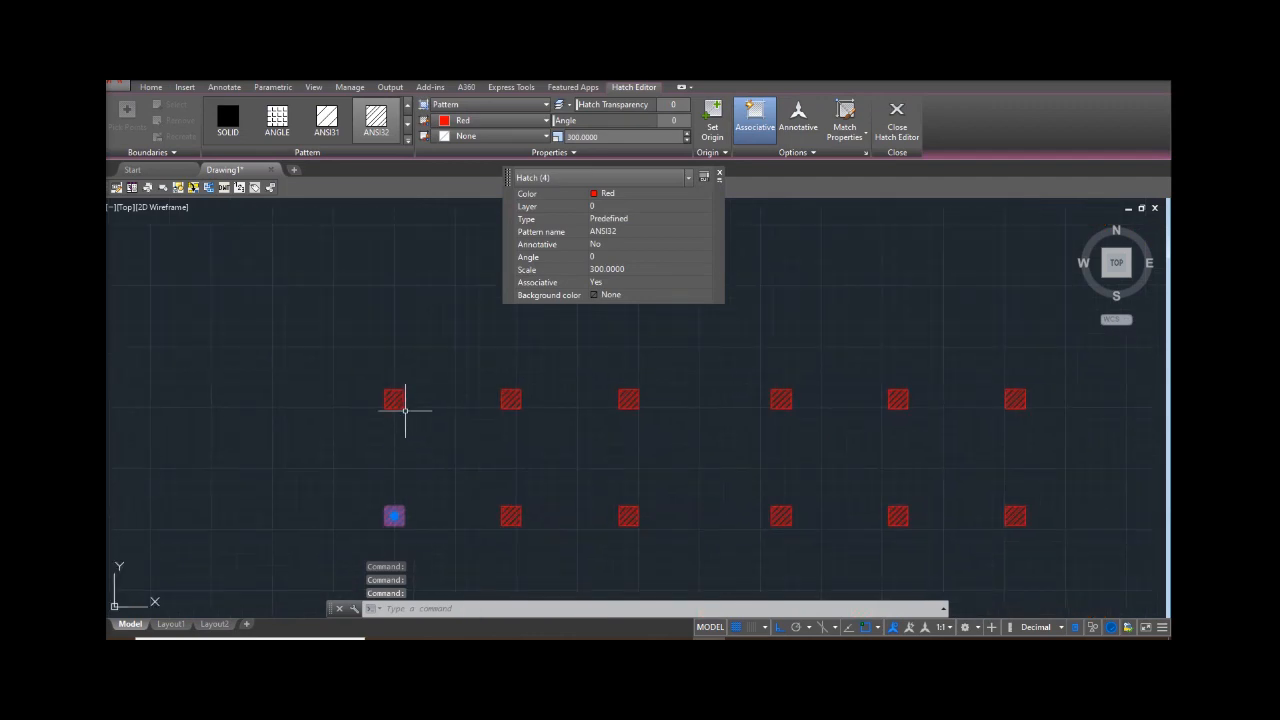
left_click(394, 399)
left_click(511, 399)
left_click(628, 399)
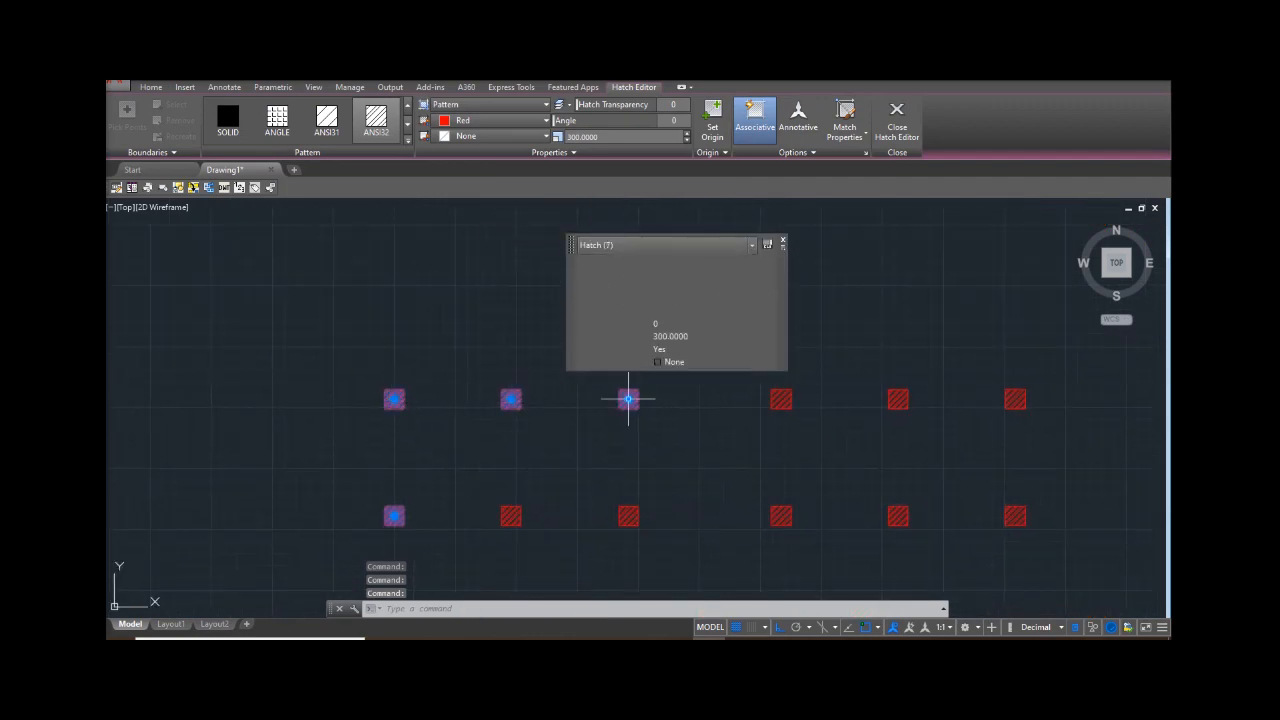
left_click(780, 399)
left_click(896, 399)
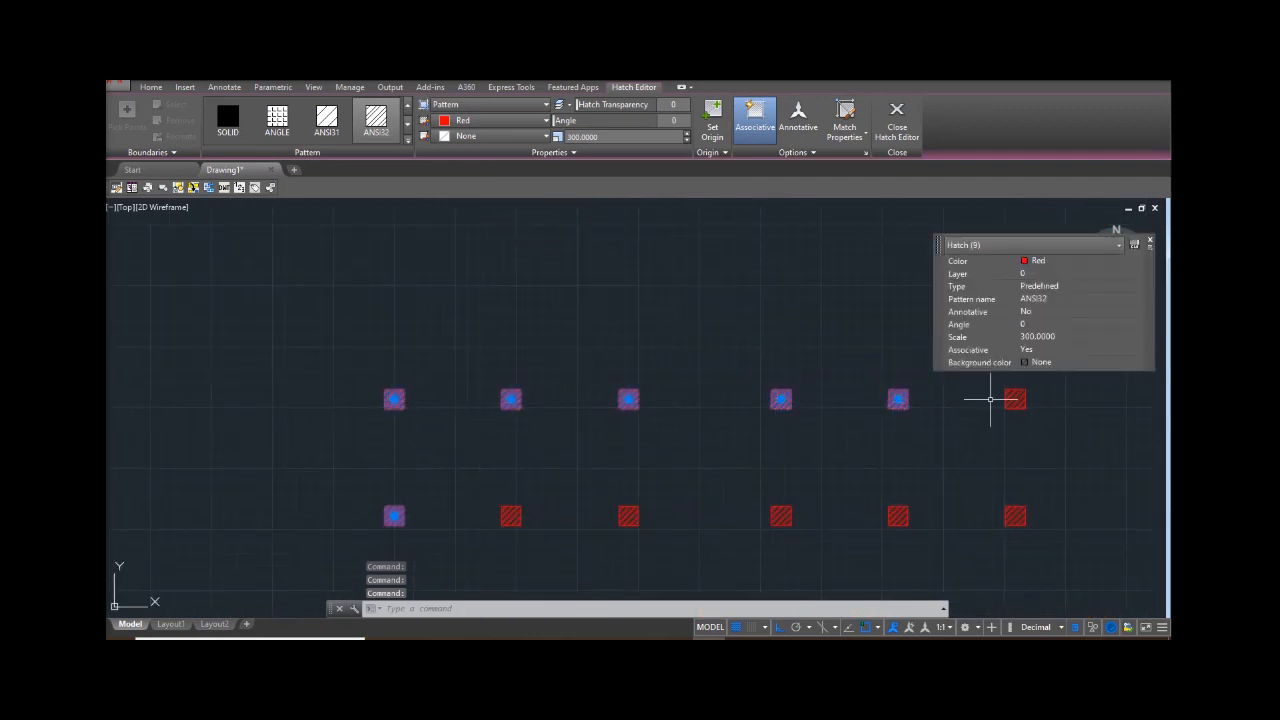
left_click(1015, 399)
left_click(1015, 516)
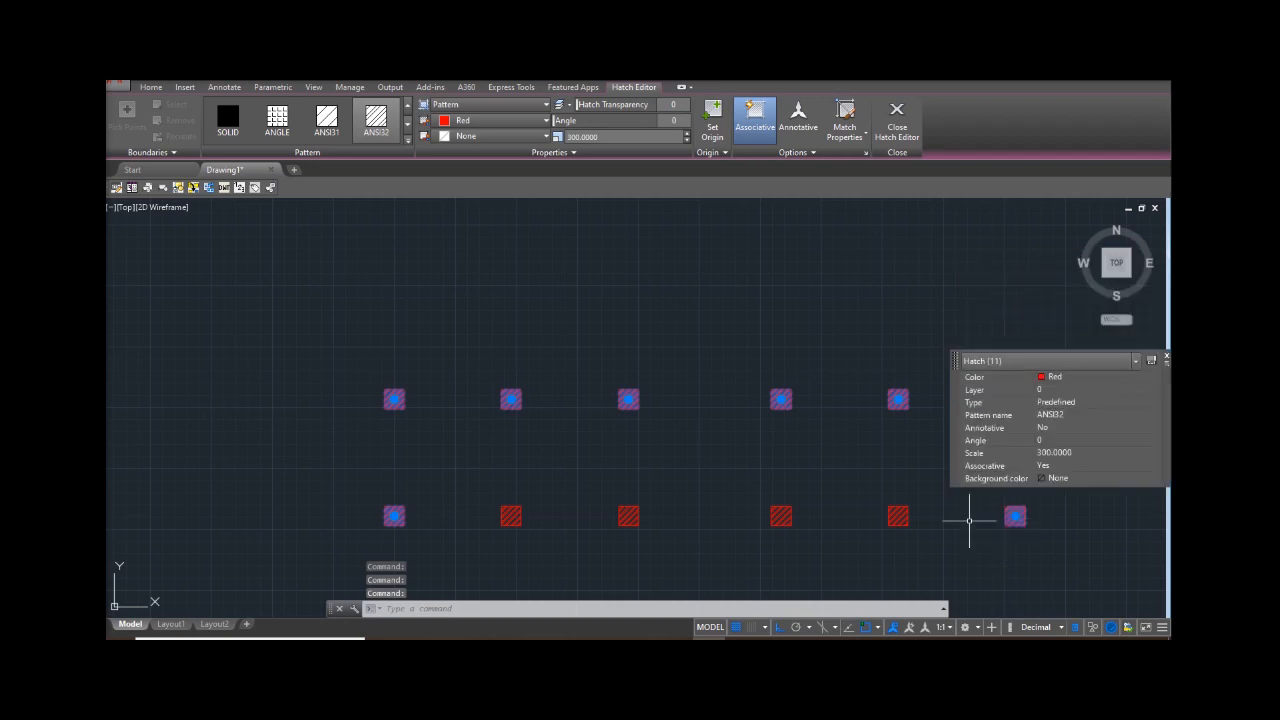
left_click(898, 516)
left_click(781, 516)
left_click(628, 516)
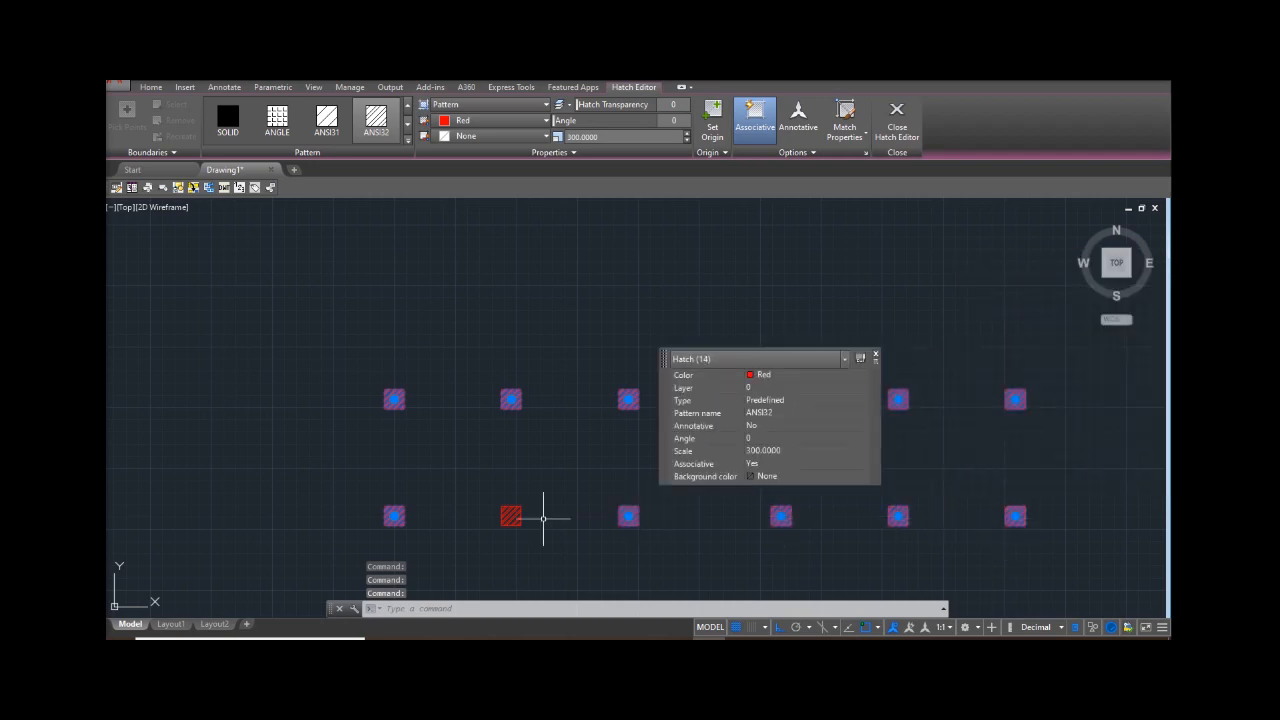
left_click(511, 516)
scroll(540, 432, "down", 5)
scroll(630, 525, "up", 4)
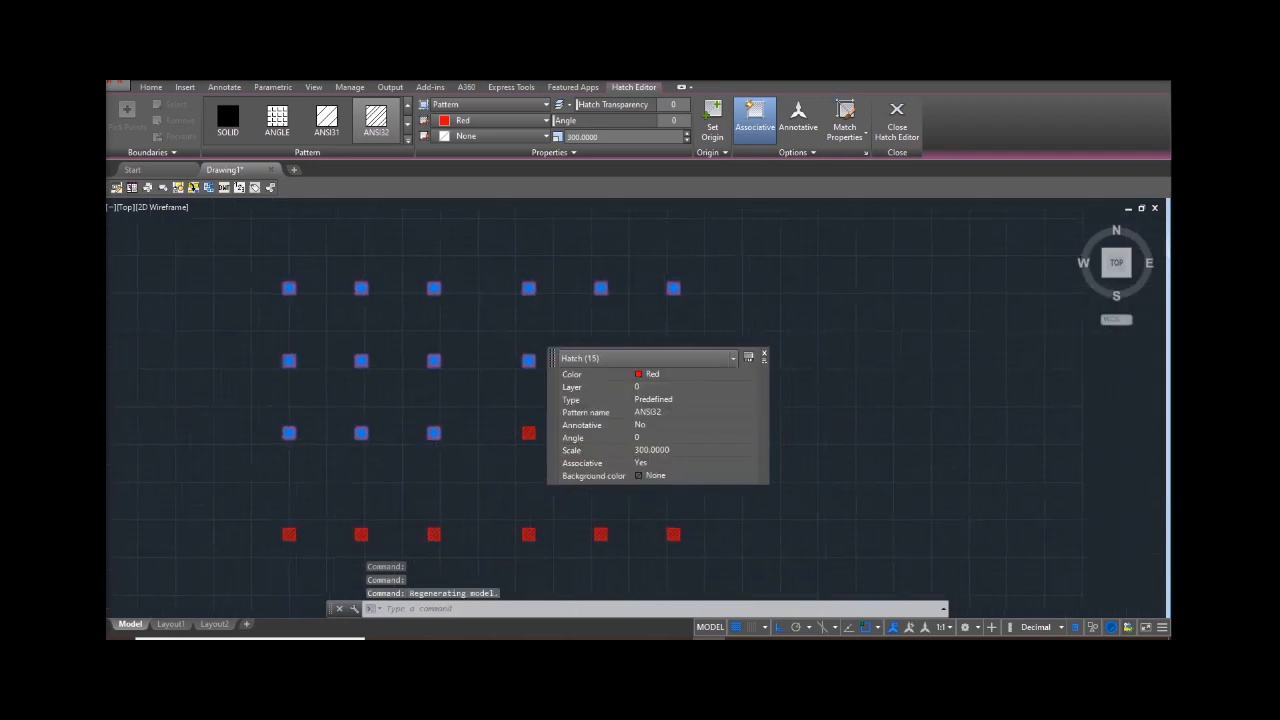
key("Escape")
- Examine the separate wall segments and the gaps at the former column positions, alongside the moved column grid
middle_click_drag(450, 423, 743, 421)
scroll(722, 402, "down", 4)
middle_click_drag(611, 380, 680, 323)
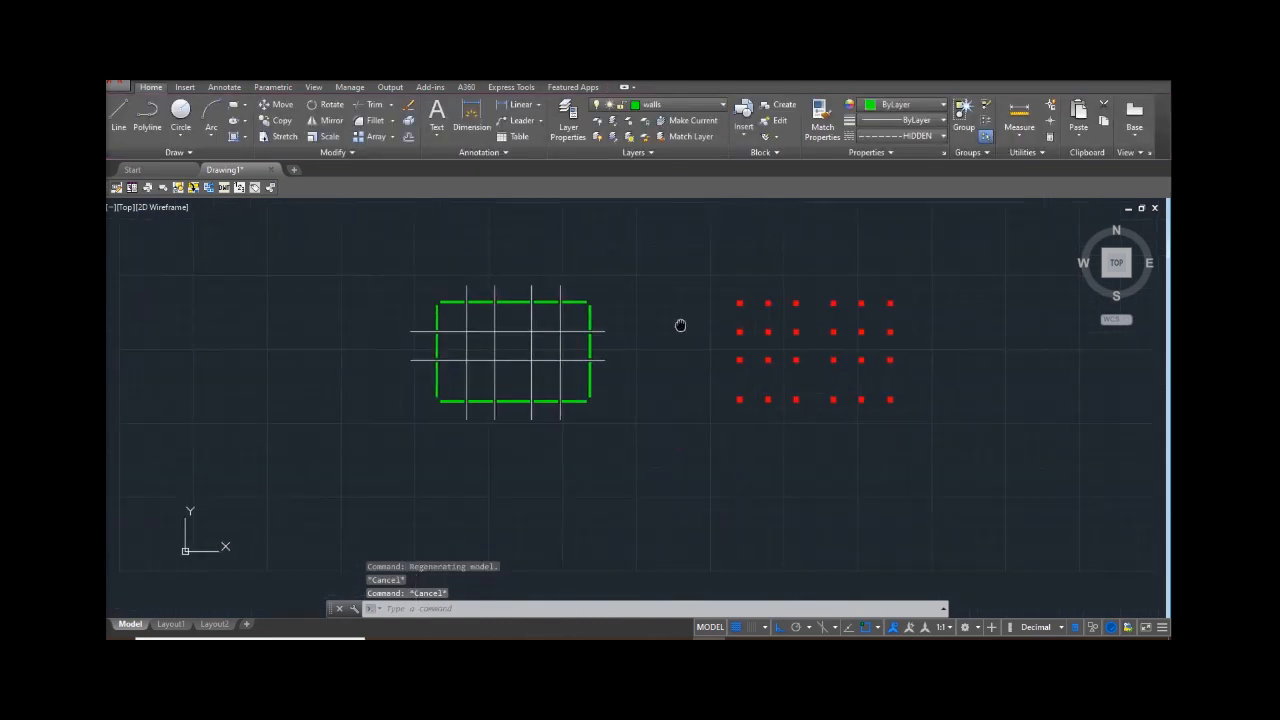
scroll(554, 346, "up", 4)
key("Escape")
scroll(655, 347, "up", 4)
scroll(624, 342, "up", 2)
scroll(615, 350, "down", 3)
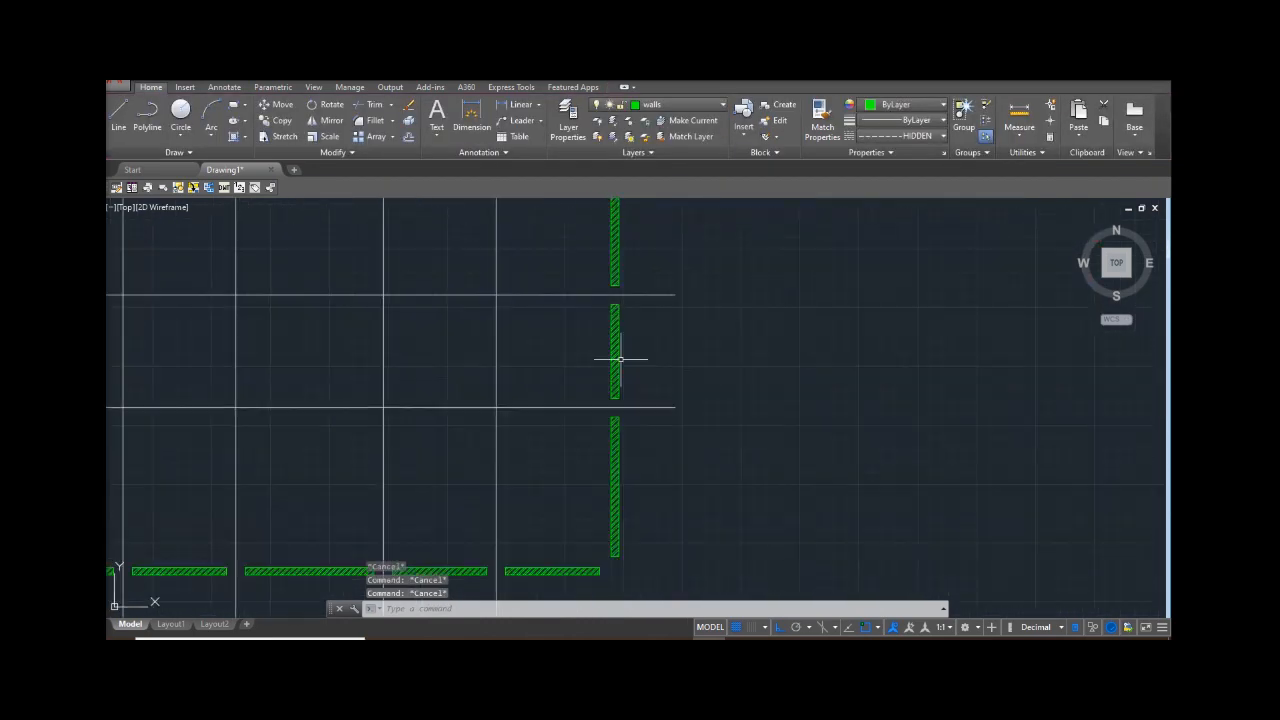
scroll(648, 402, "down", 3)
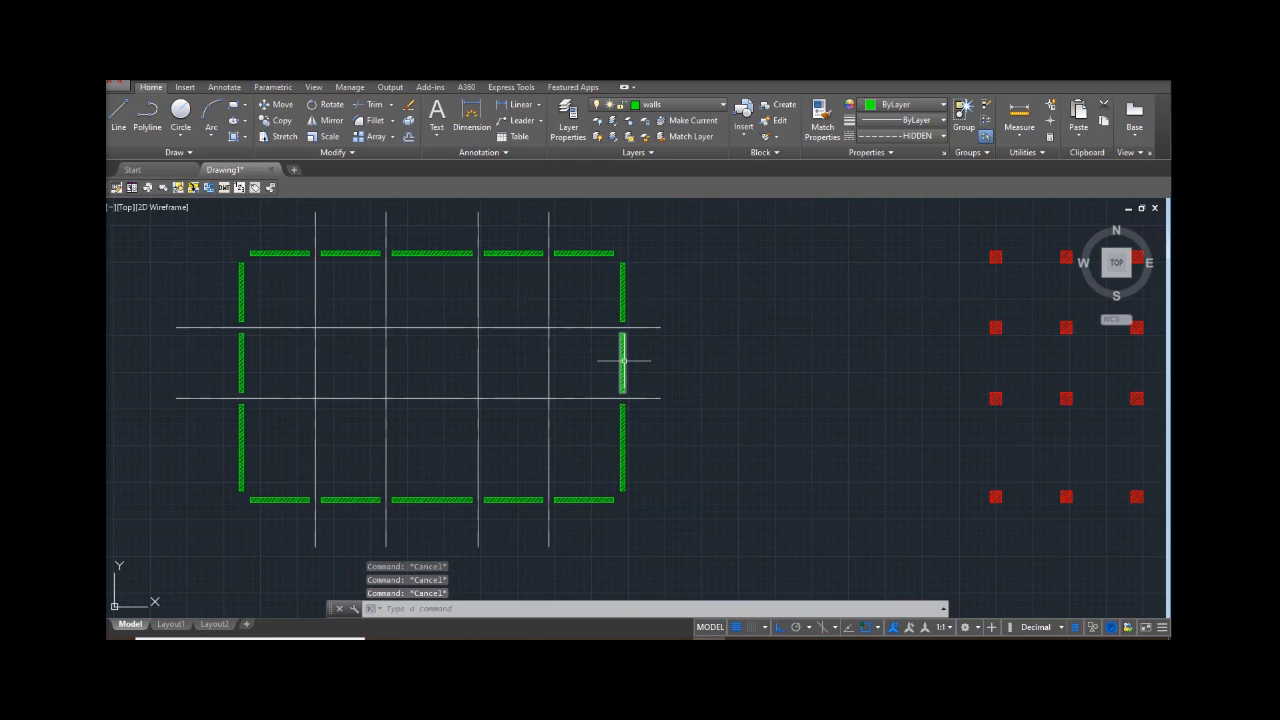
scroll(621, 362, "down", 2)
scroll(675, 420, "down", 4)
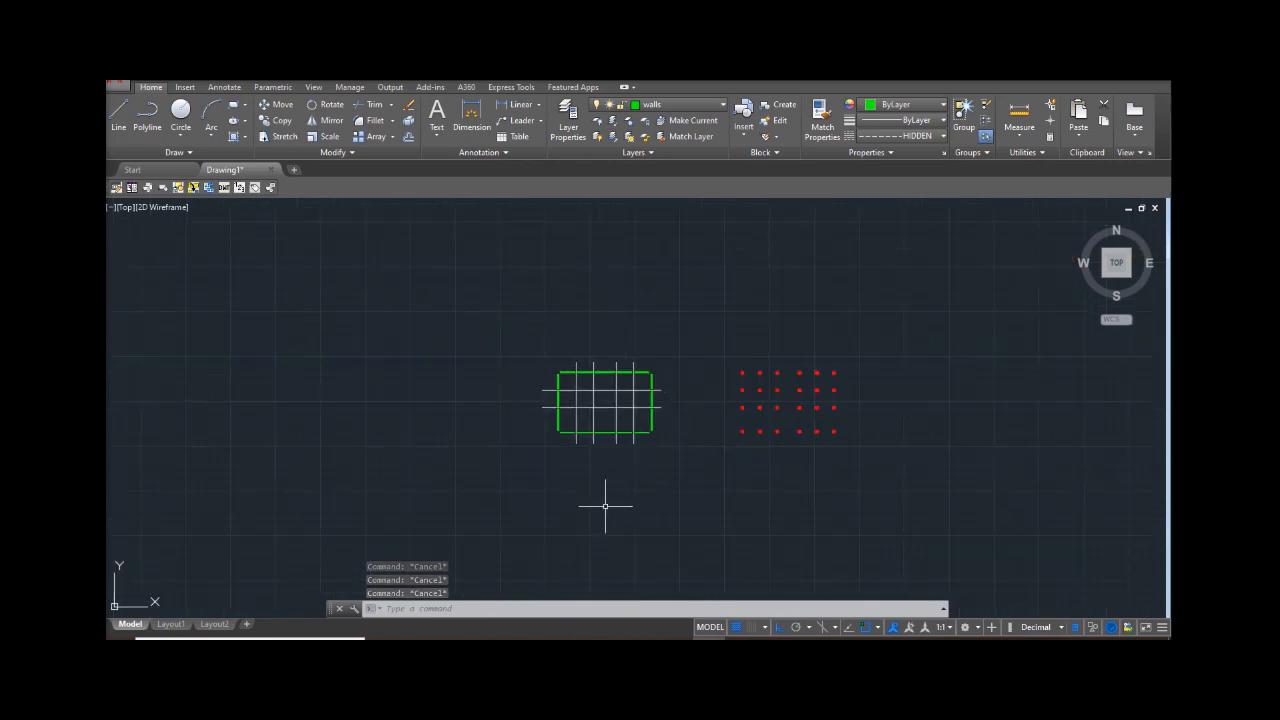
- Start a new data extraction with the DATAEXTRACTION command and save it on the Desktop as wall
type("DX")
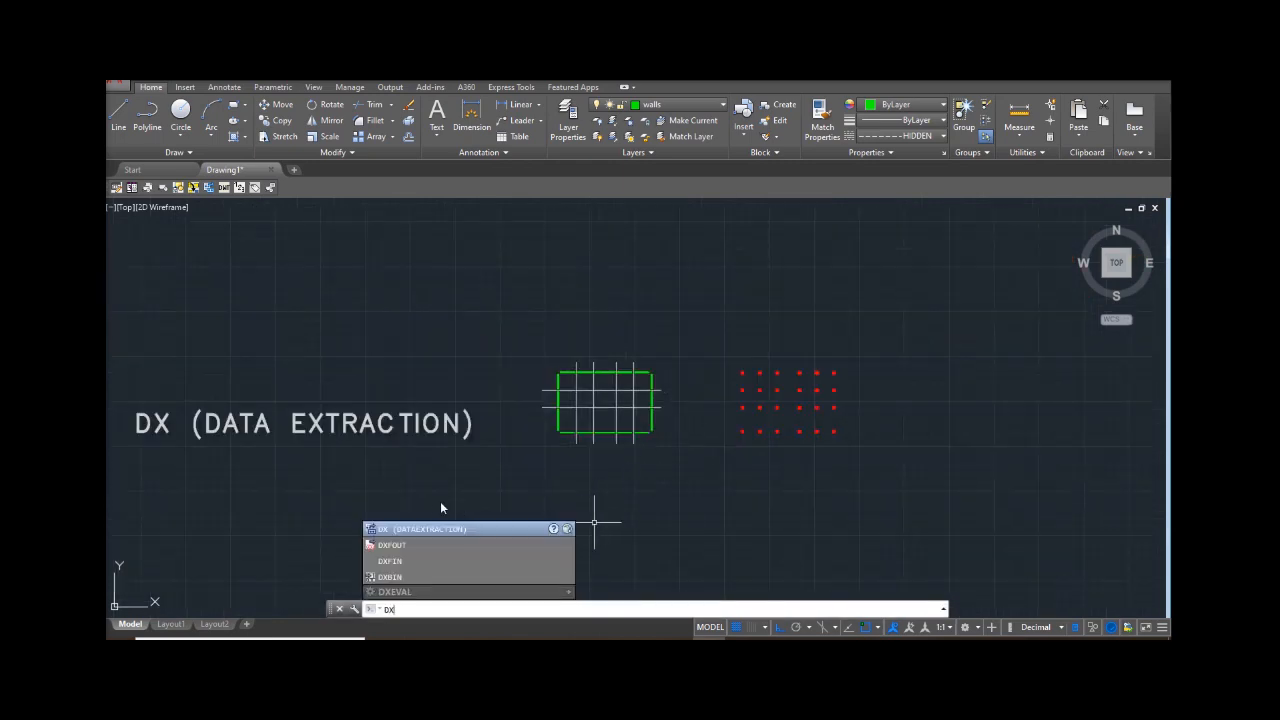
key("Escape")
key("Escape")
key("Escape")
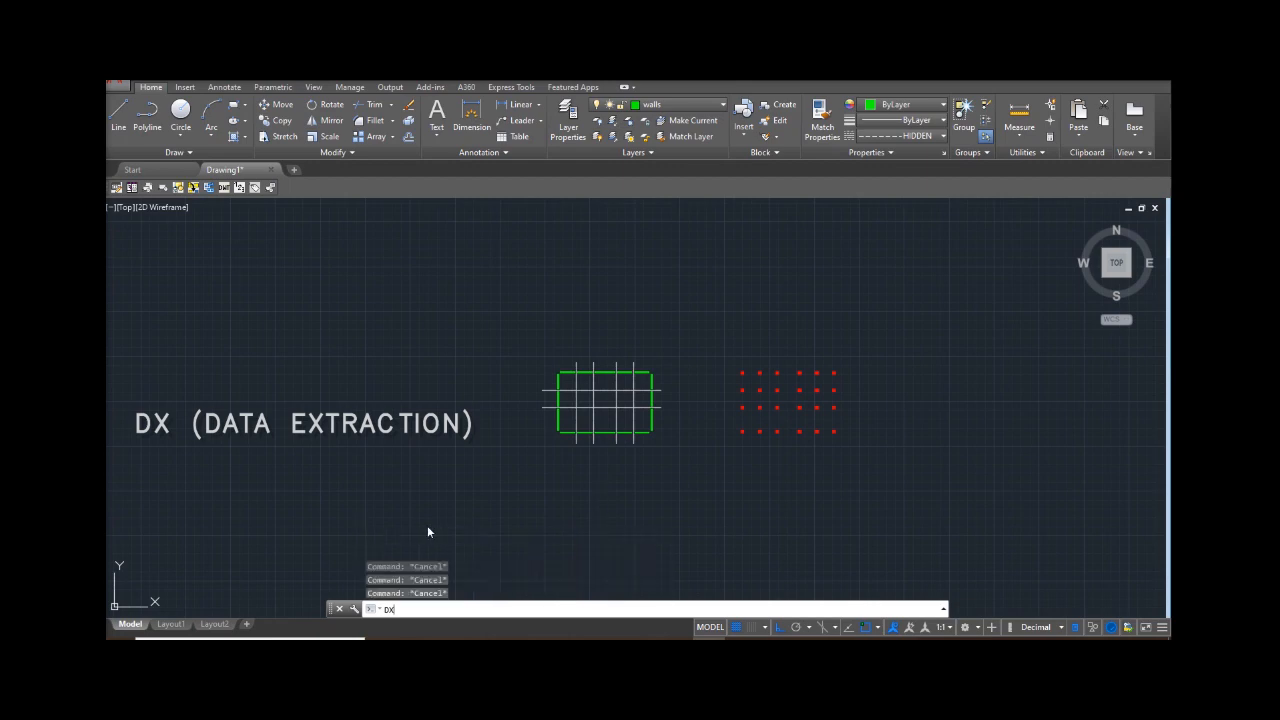
key("Return")
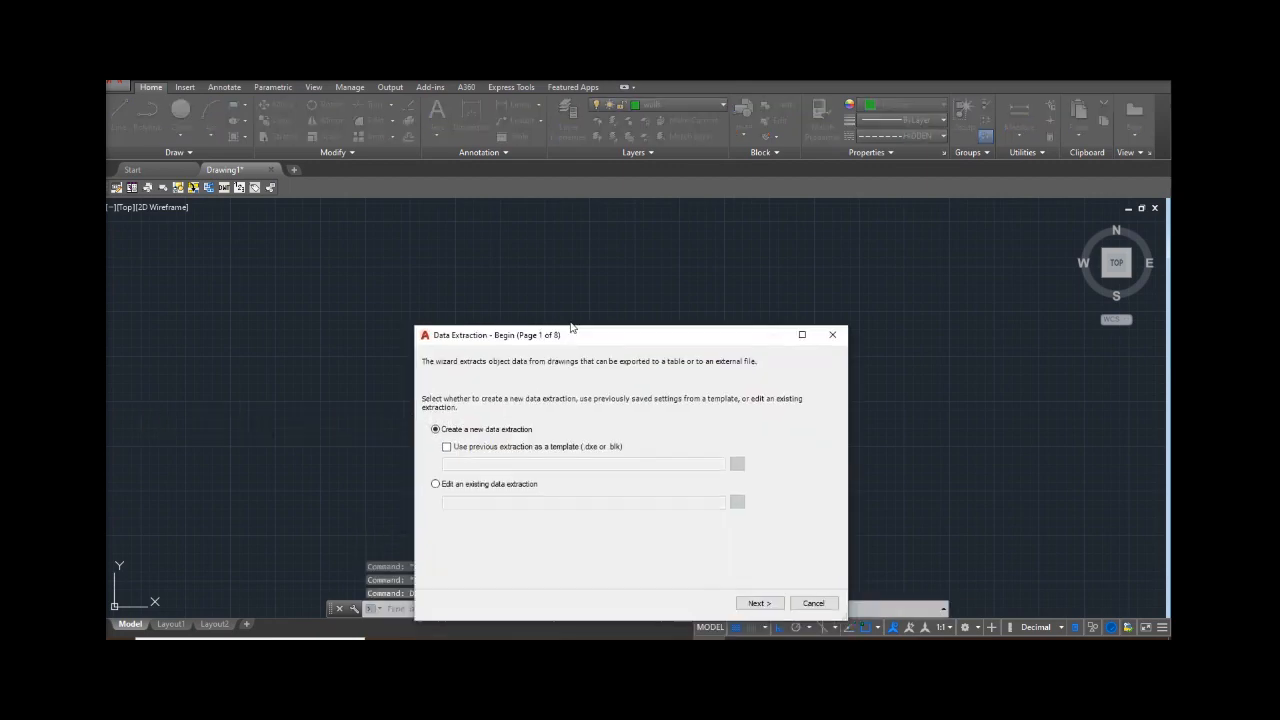
left_click_drag(576, 335, 543, 258)
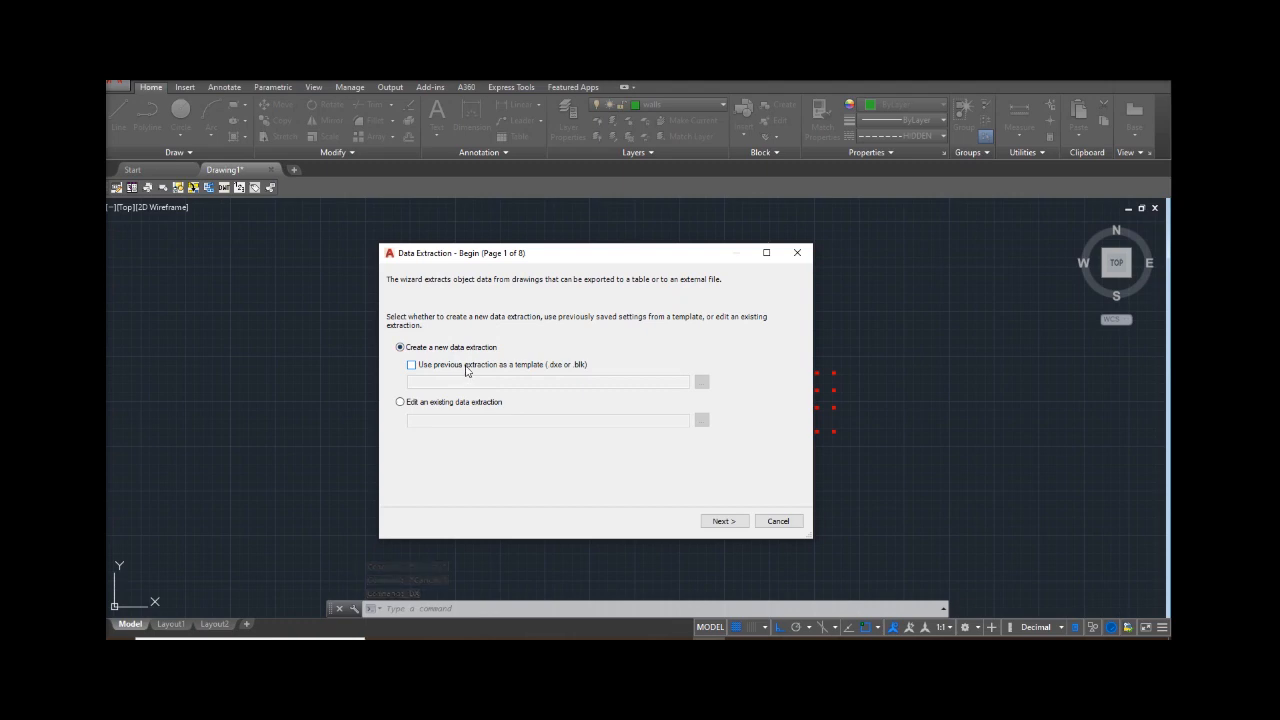
left_click(724, 521)
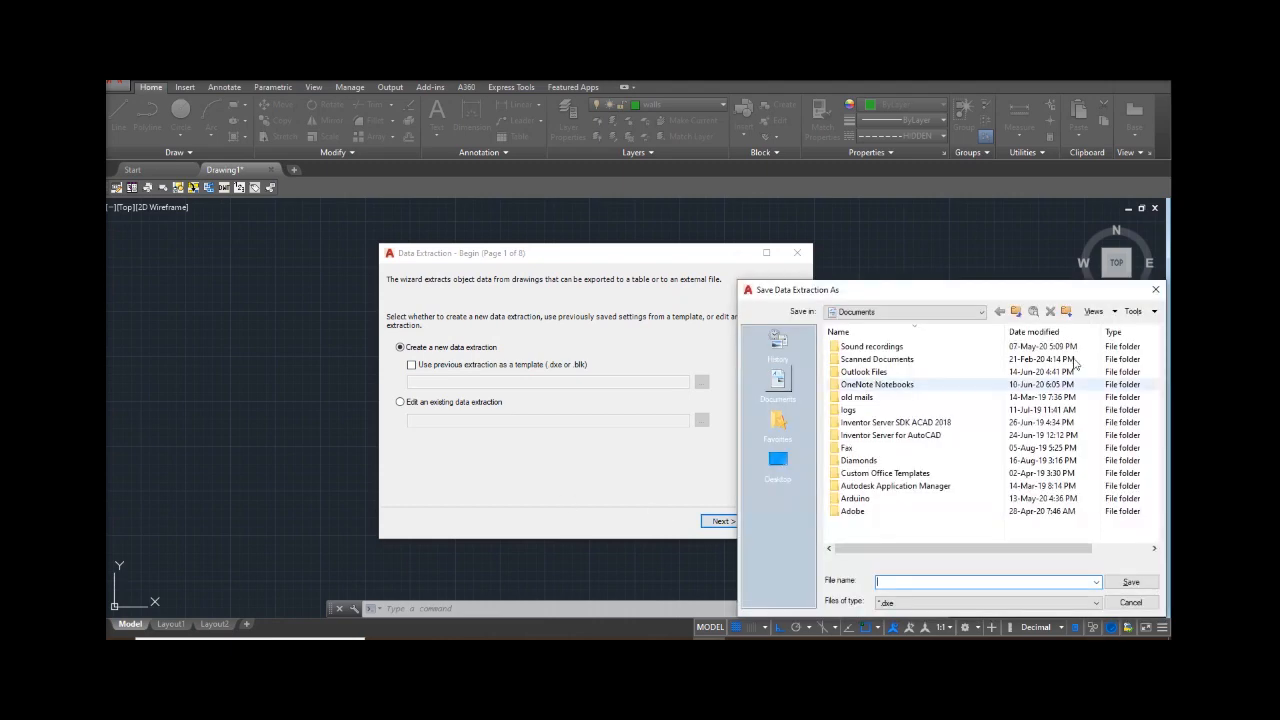
left_click_drag(1025, 289, 902, 230)
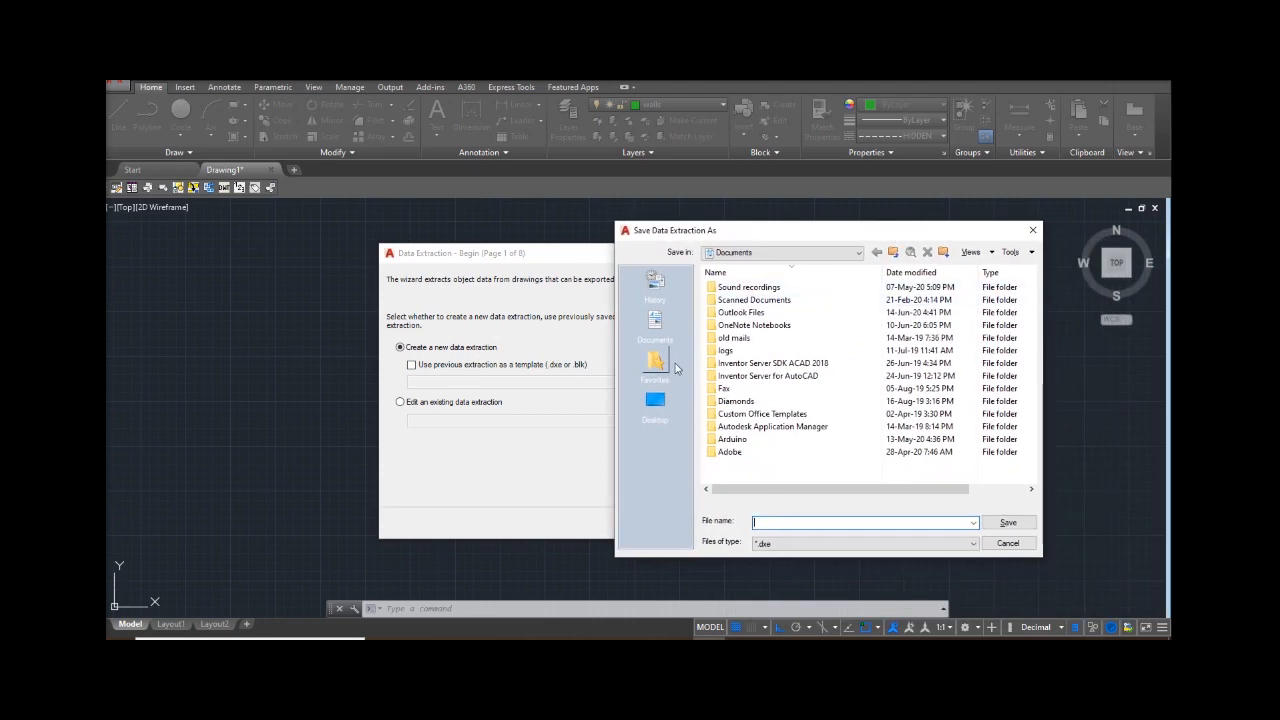
left_click(655, 405)
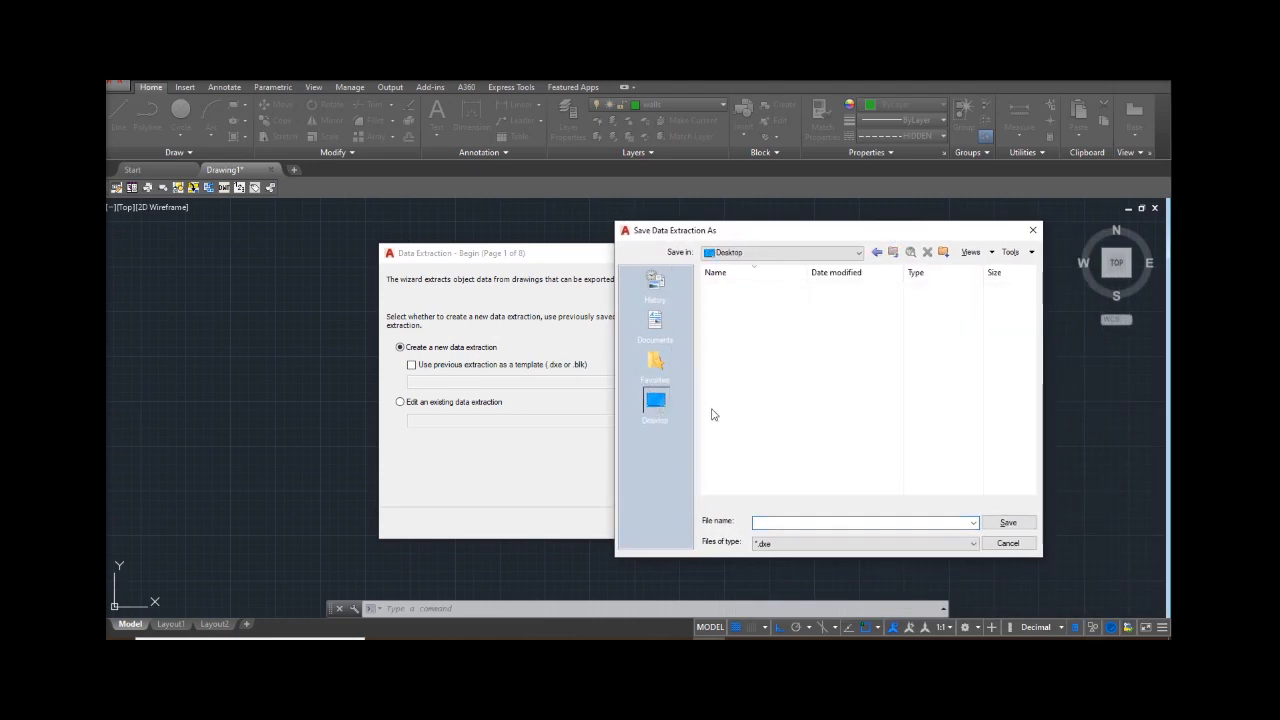
left_click(812, 520)
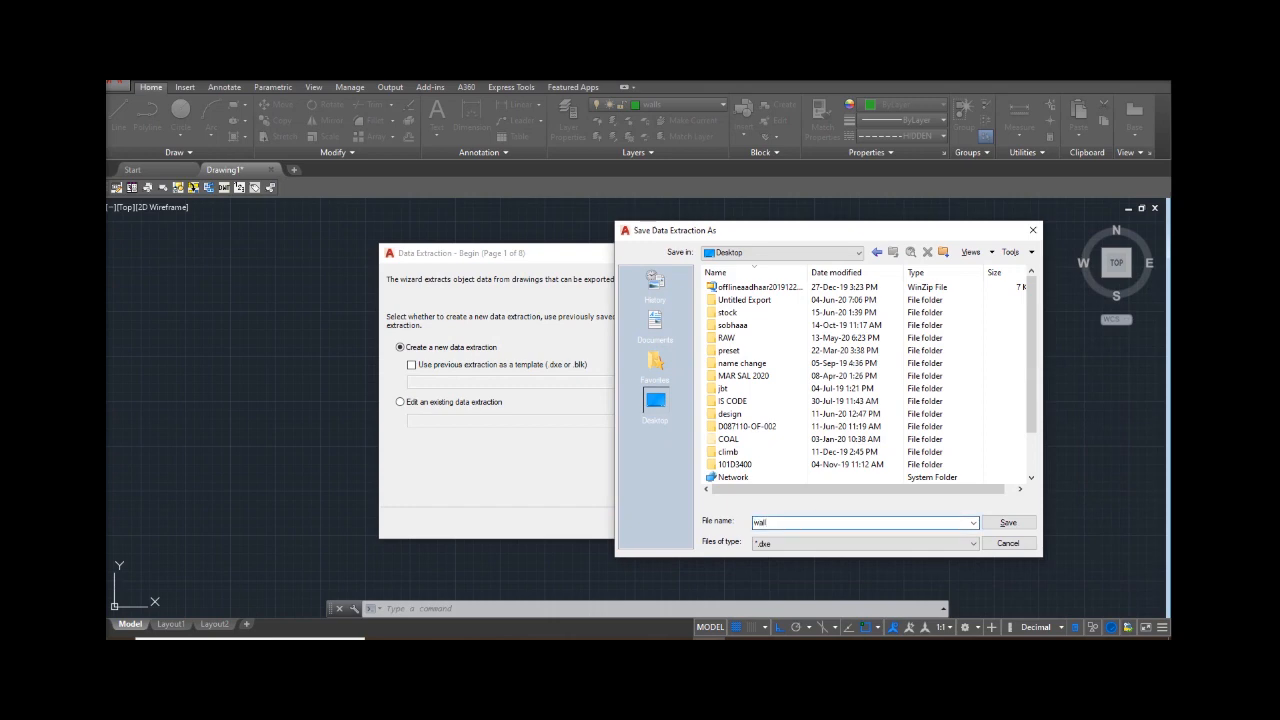
key("Return")
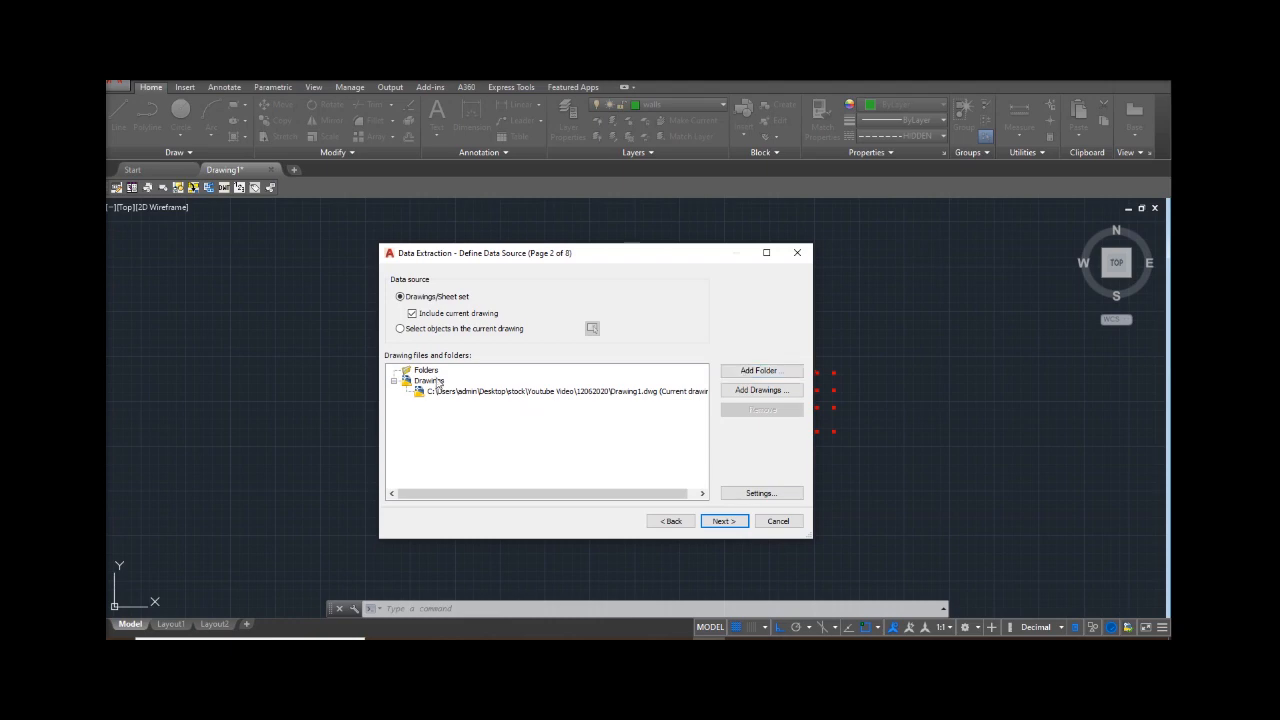
- Use the wall plan's objects selected in the current drawing as the data source, and exclude hatches so only polylines are extracted
left_click(400, 329)
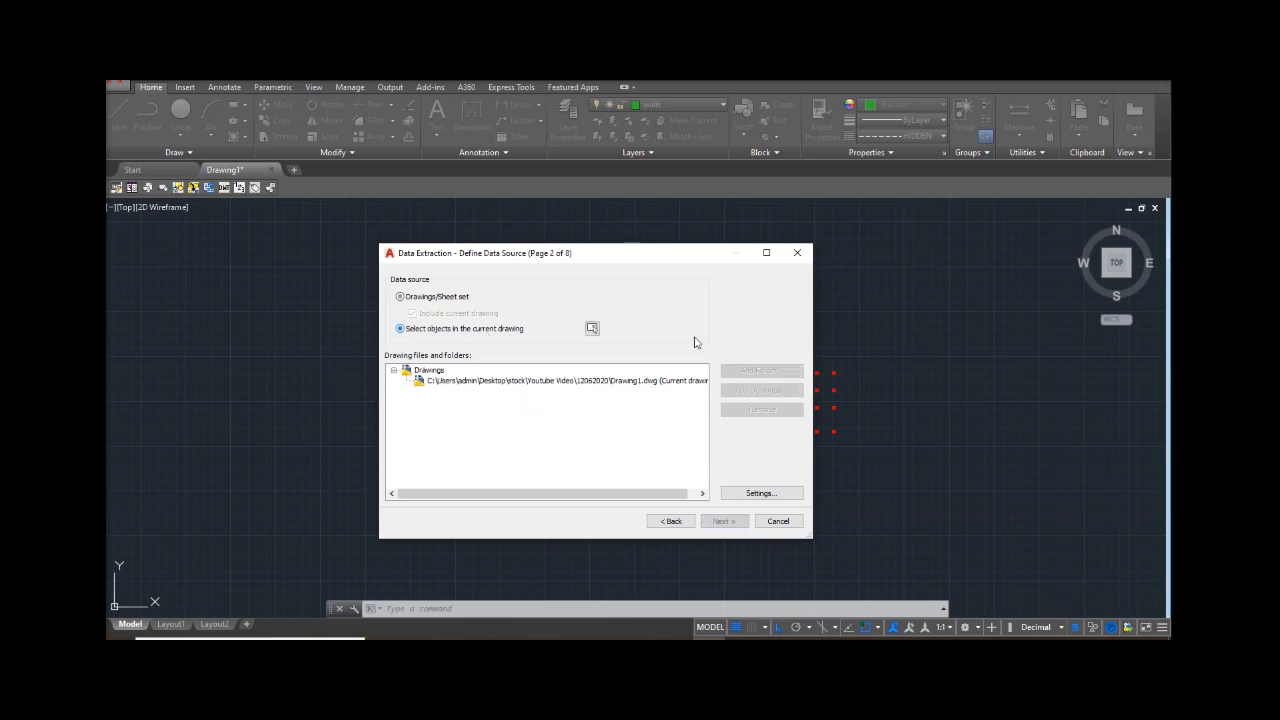
left_click(592, 329)
left_click_drag(543, 357, 594, 409)
left_click_drag(552, 366, 660, 432)
key("Return")
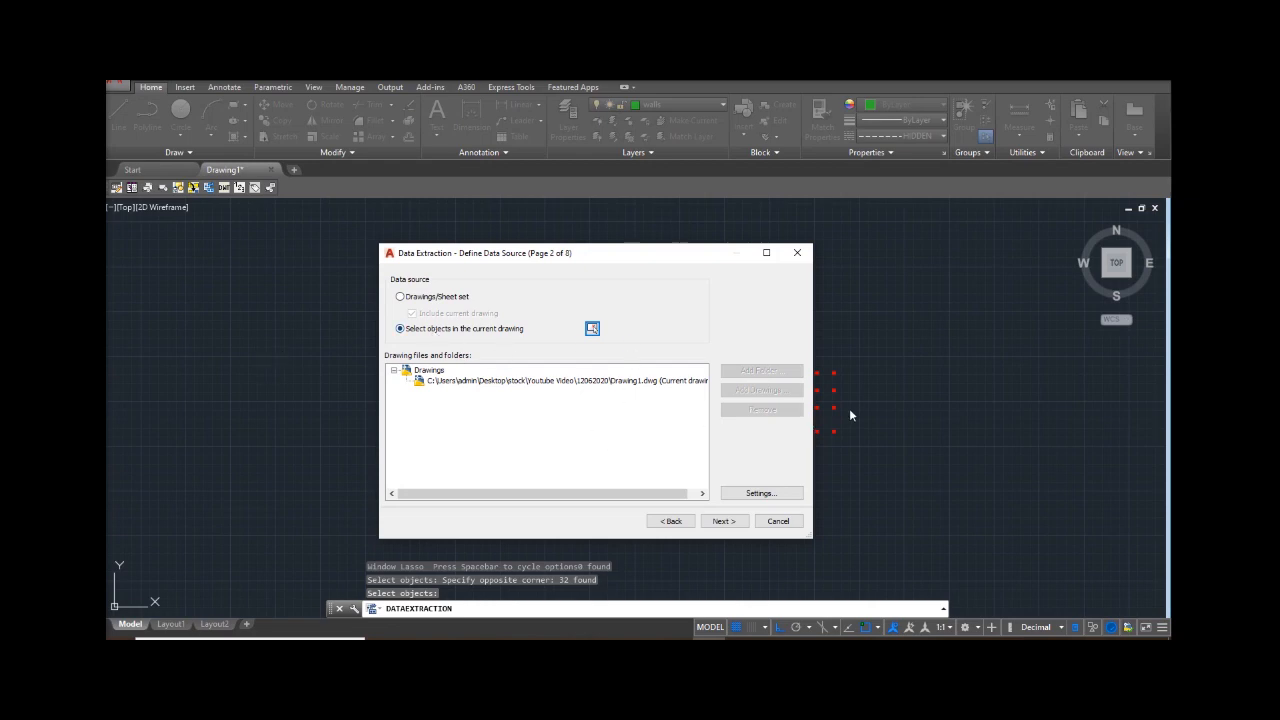
left_click(721, 525)
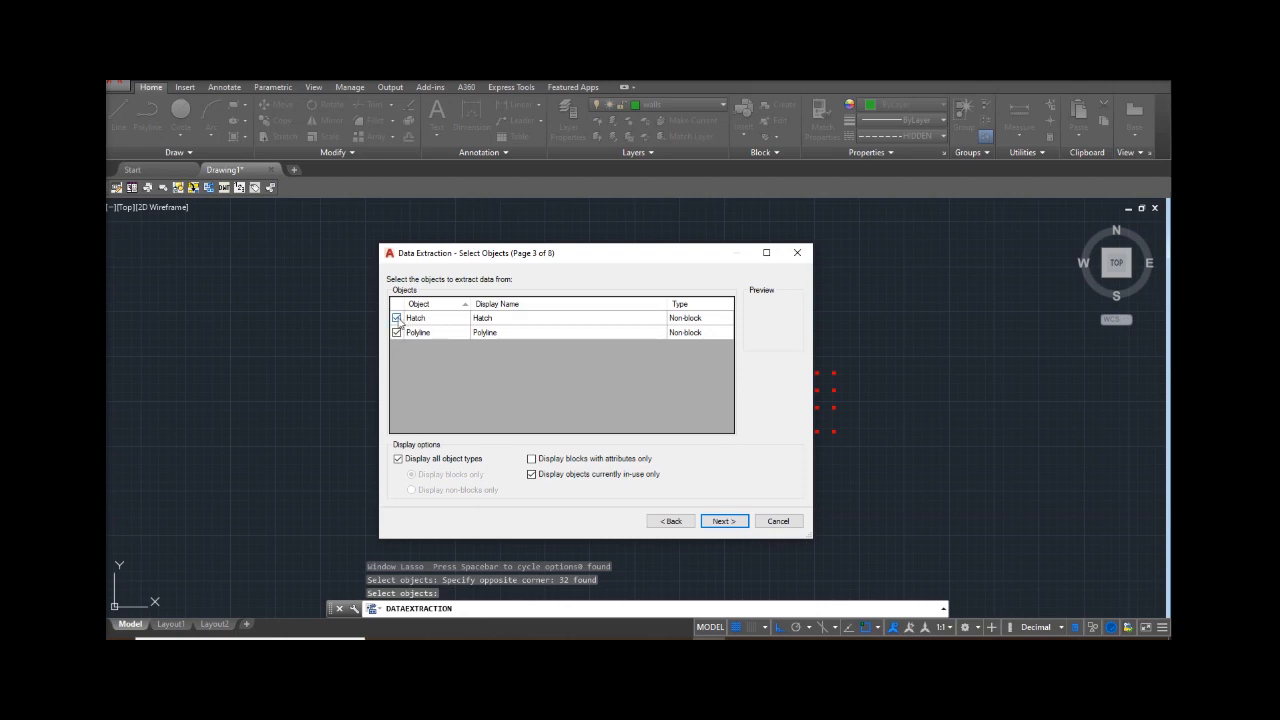
left_click(397, 318)
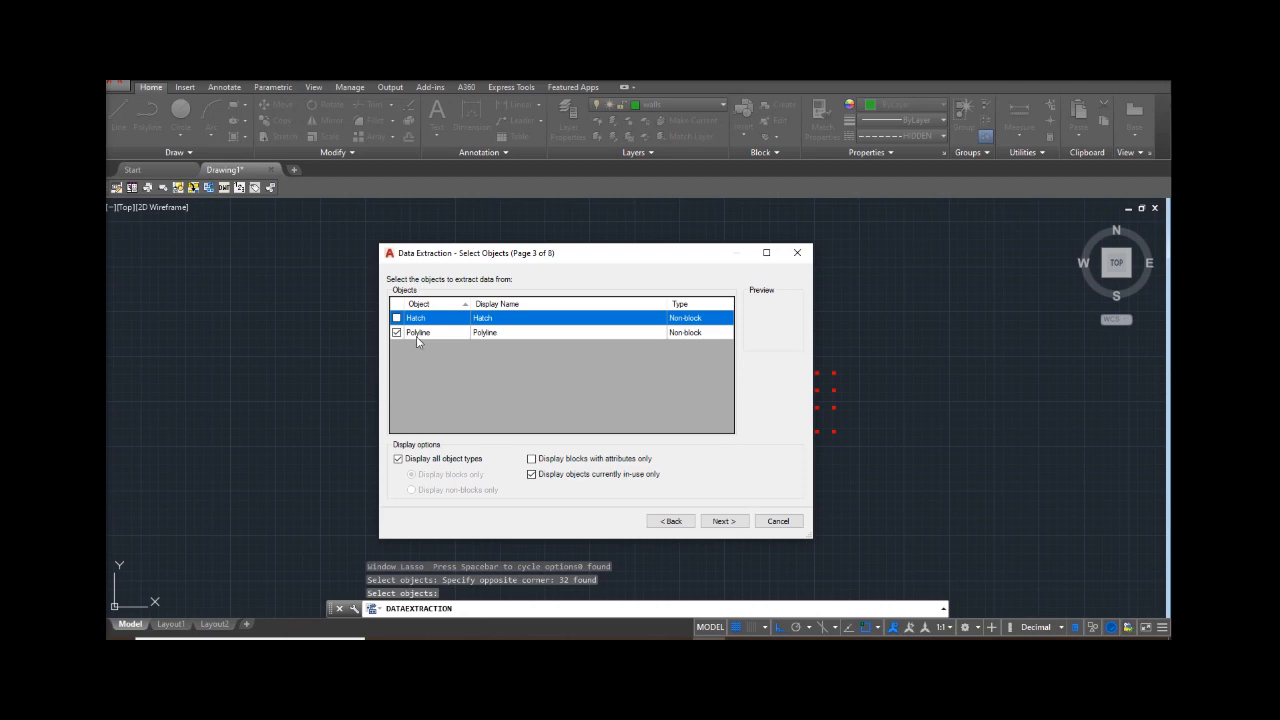
left_click(724, 521)
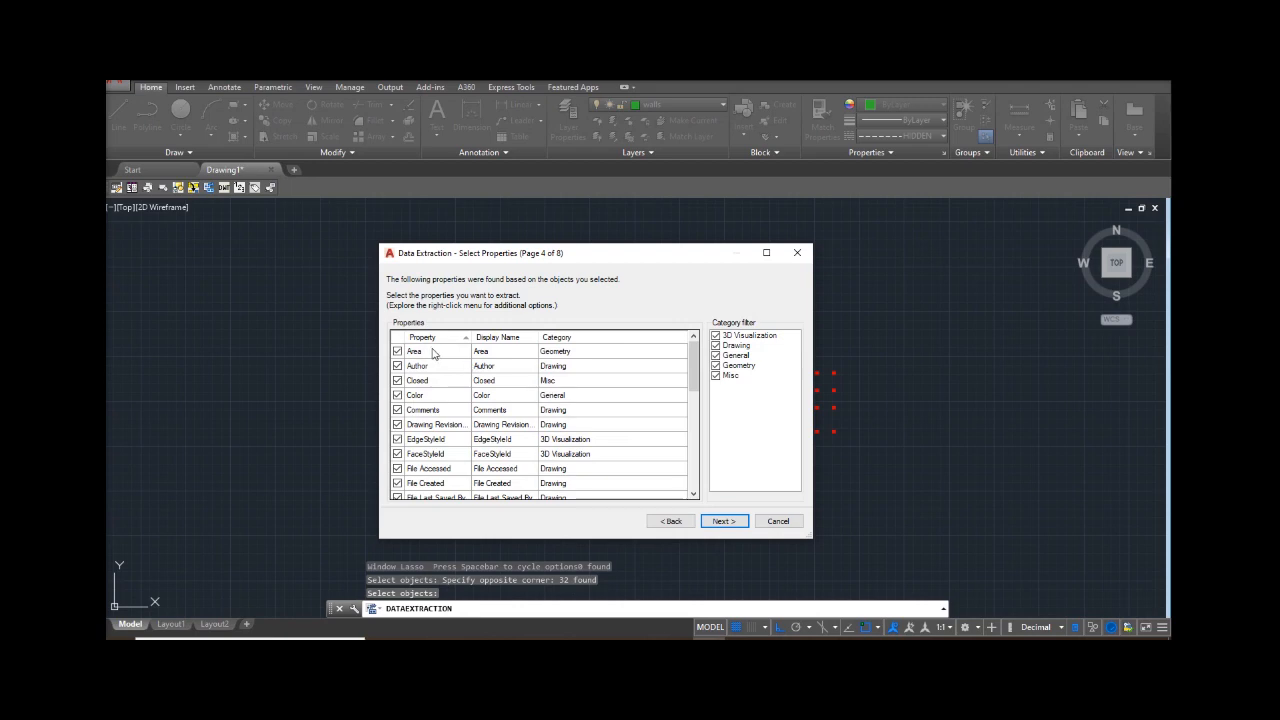
- Clear all properties to extract, then enable only Area and Length for the wall polylines
scroll(432, 355, "down", 5)
scroll(434, 368, "up", 5)
right_click(435, 353)
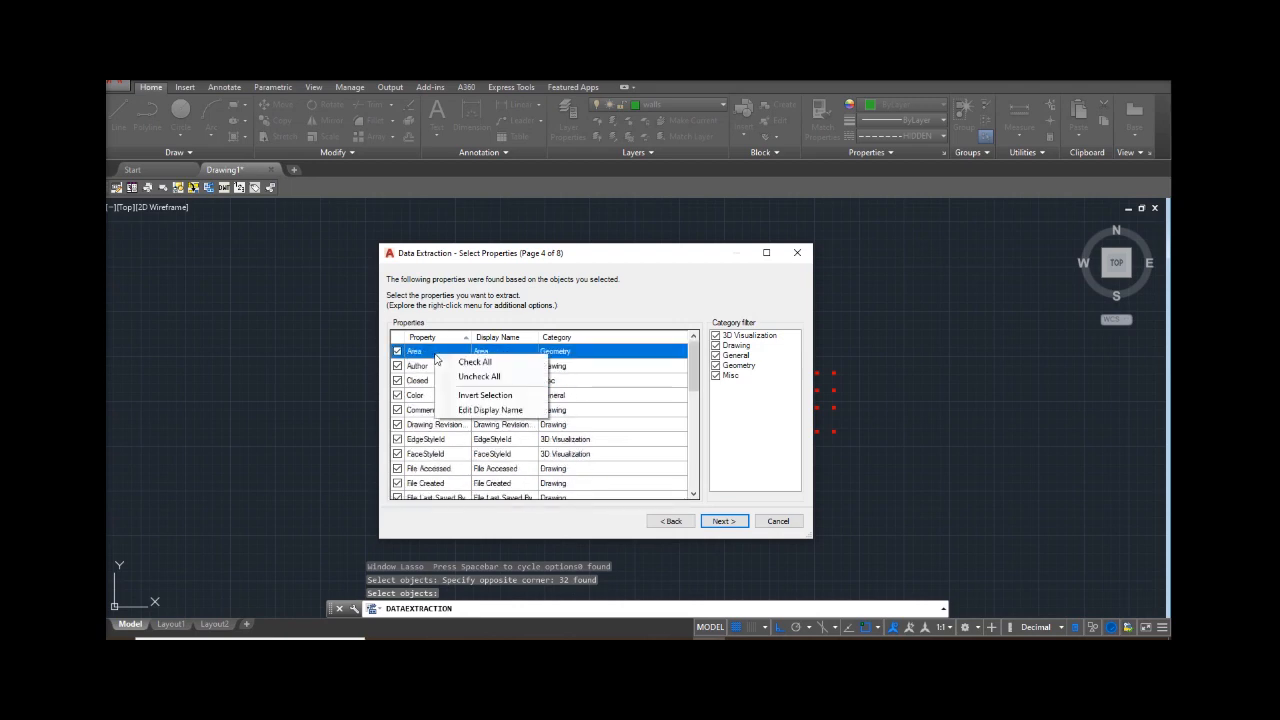
left_click(484, 378)
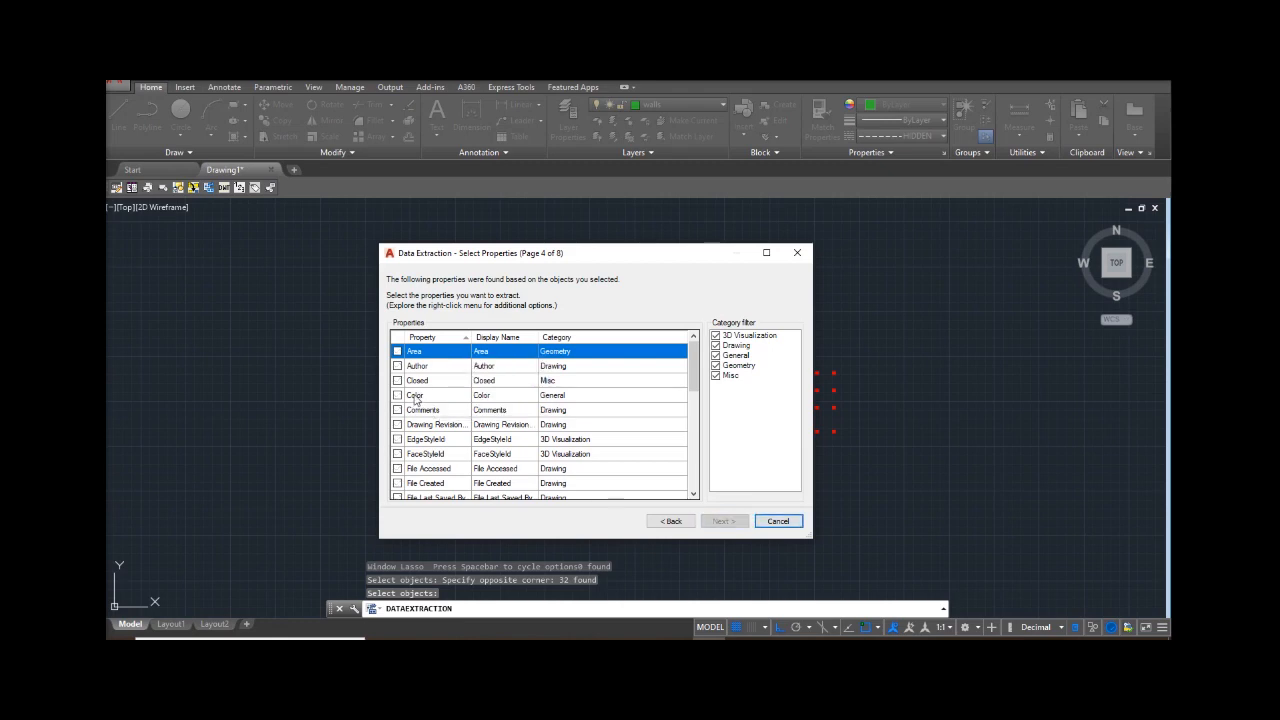
left_click(398, 352)
scroll(440, 368, "down", 4)
scroll(438, 369, "down", 3)
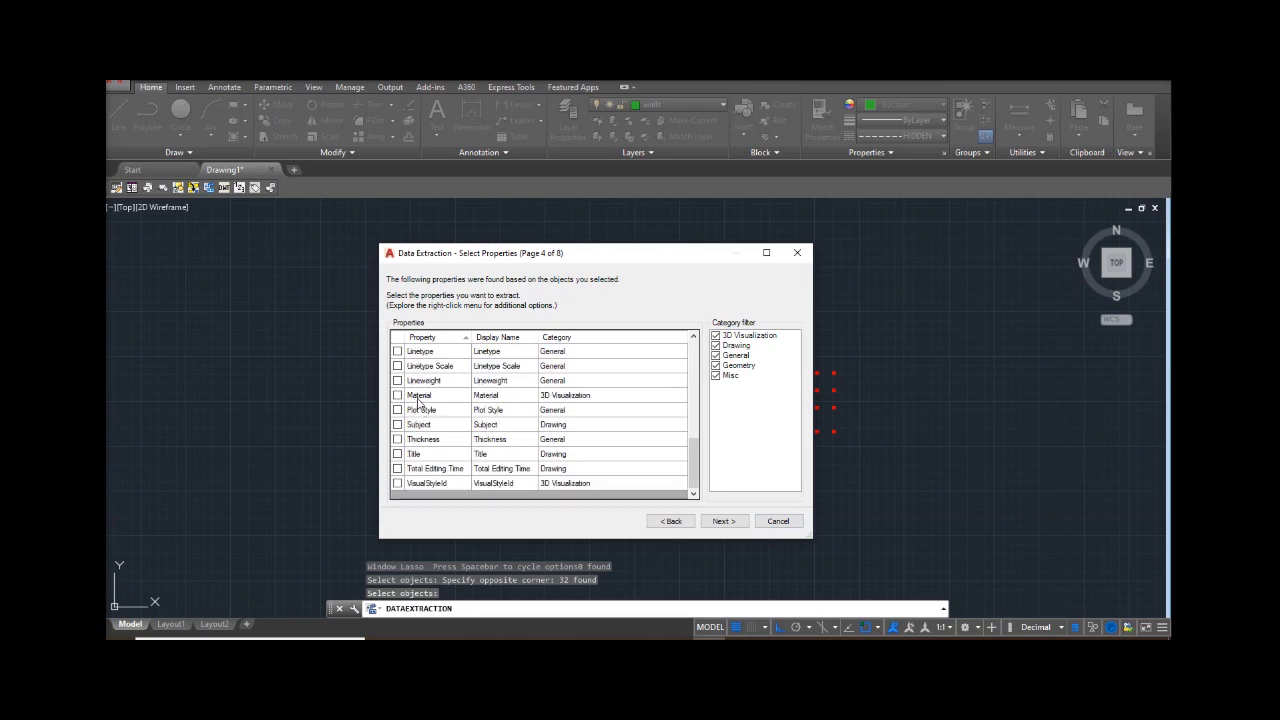
scroll(430, 401, "up", 3)
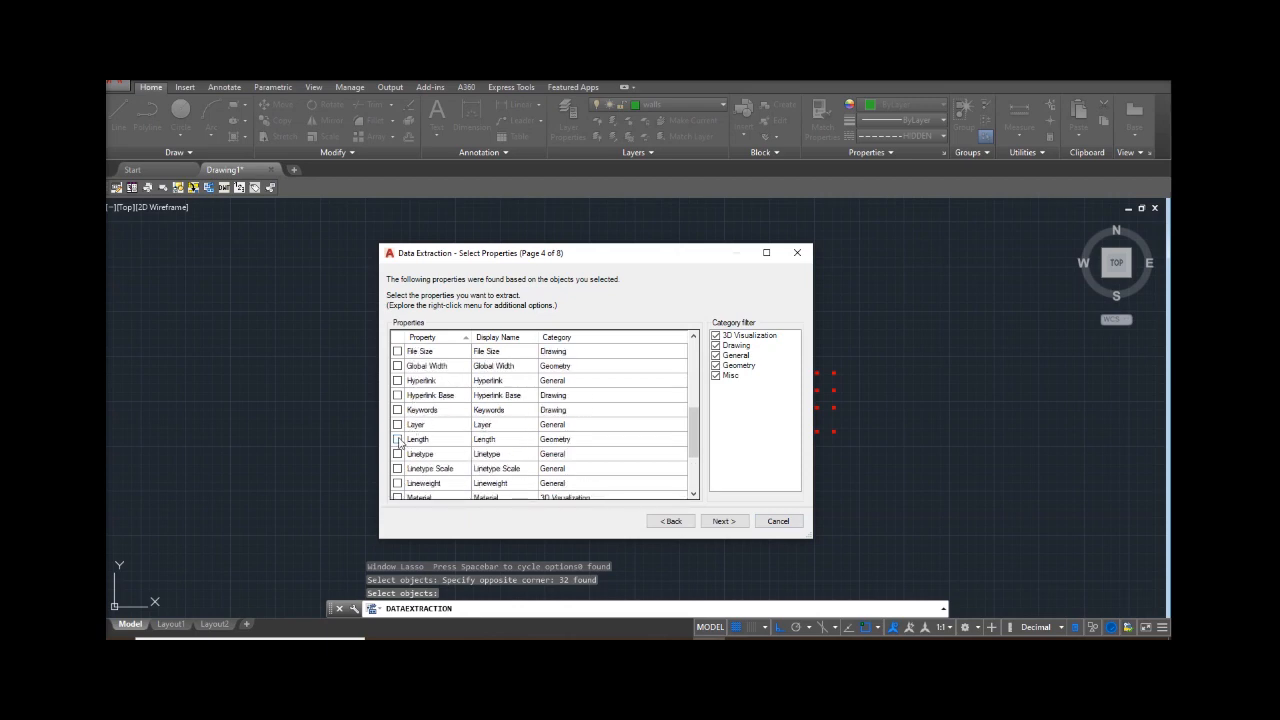
left_click(397, 439)
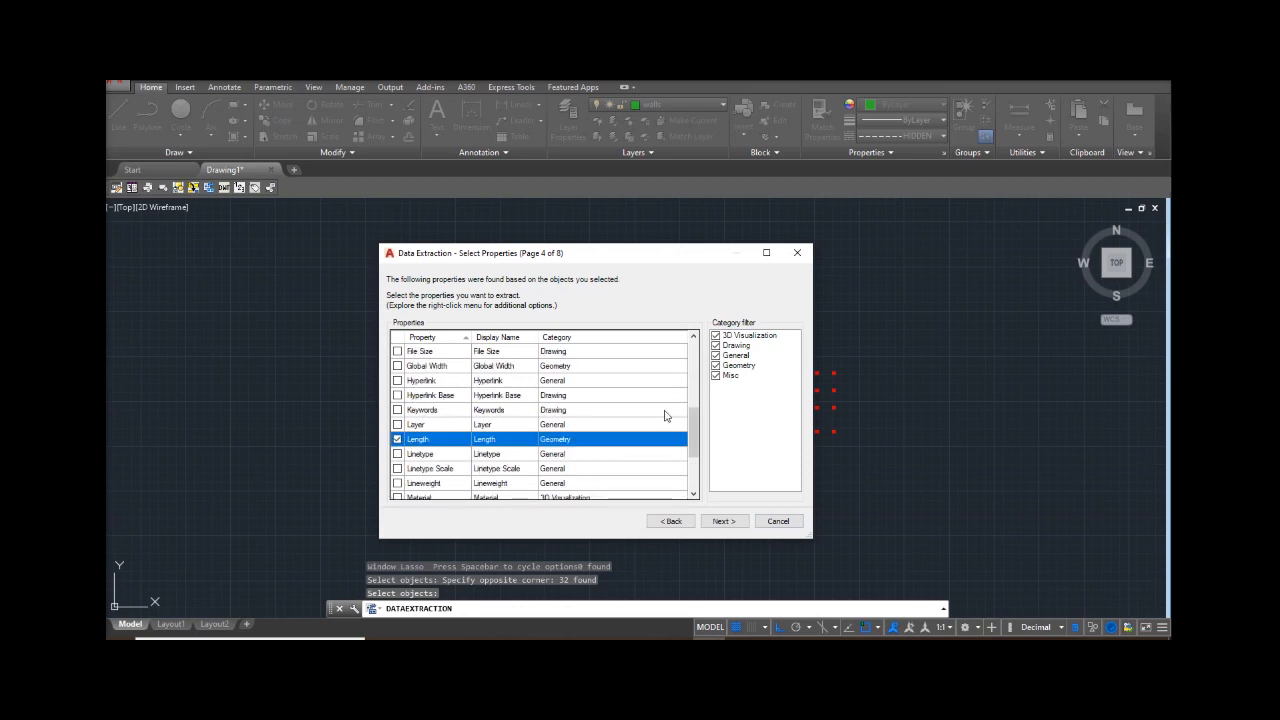
left_click(722, 522)
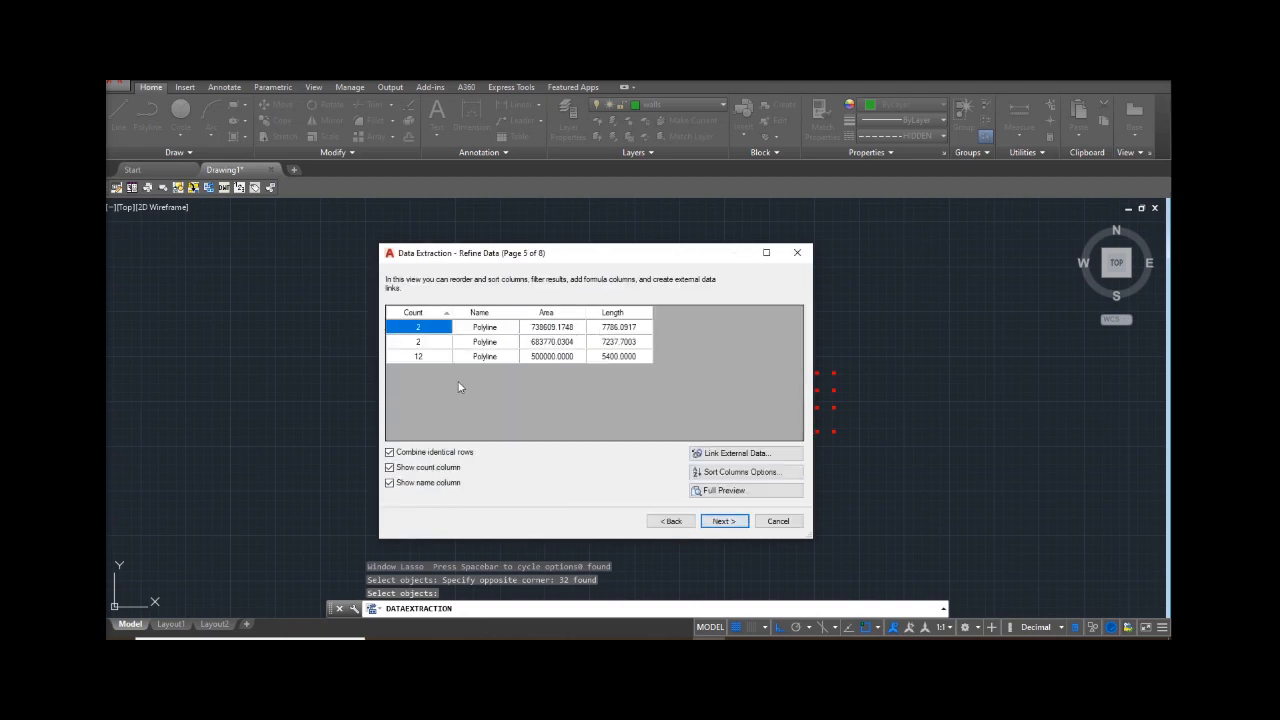
- Output the extracted data to an external file named wall excel.xls on the Desktop and finish the extraction
left_click(724, 522)
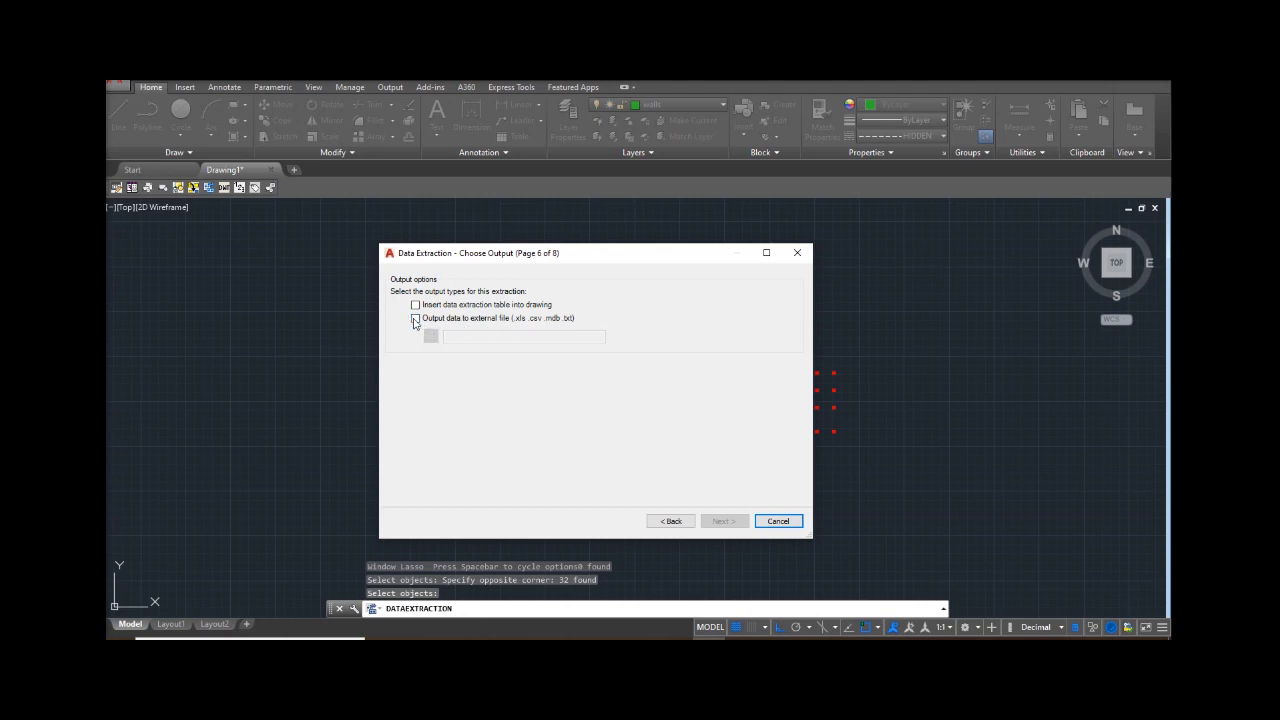
left_click(415, 318)
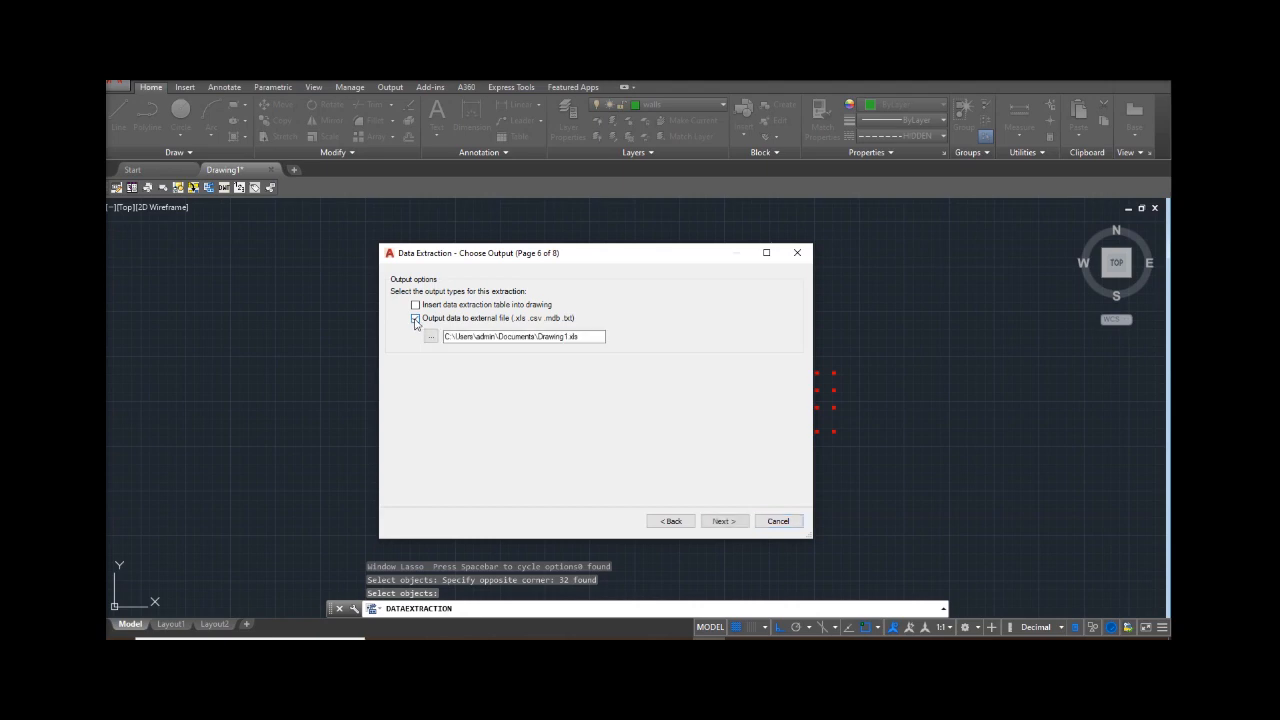
left_click(577, 338)
left_click(430, 337)
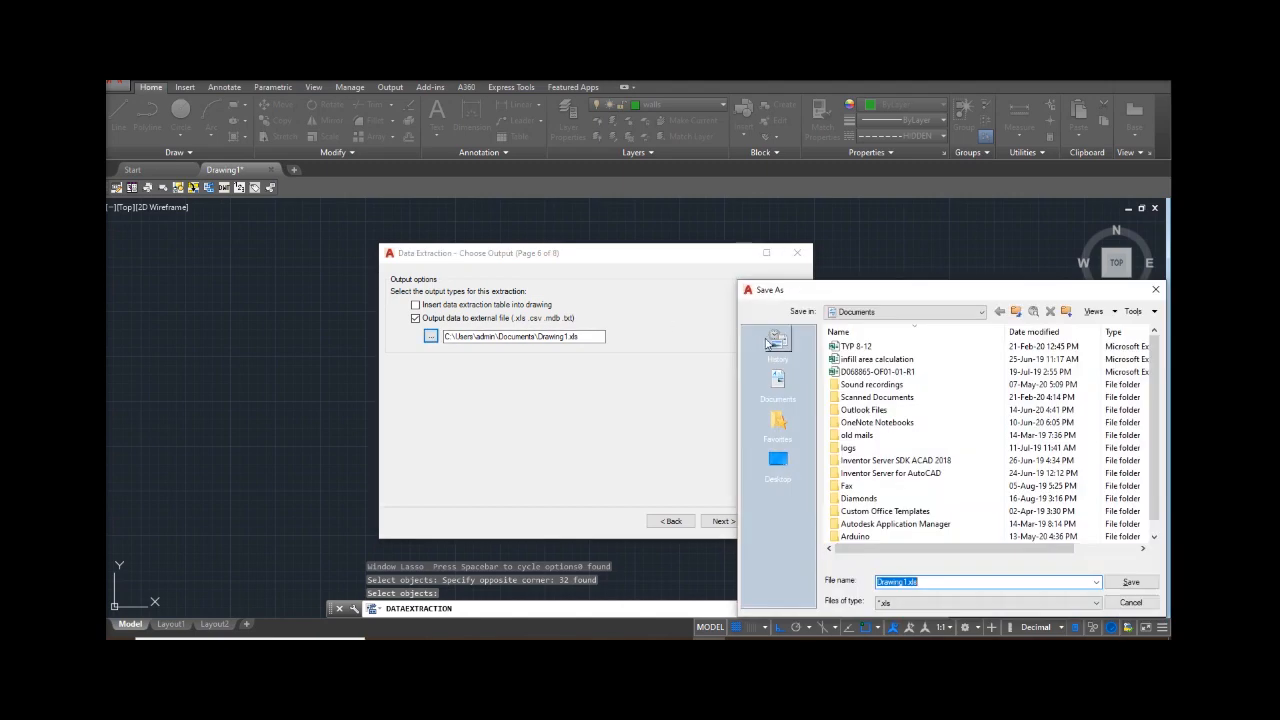
scroll(857, 383, "down", 1)
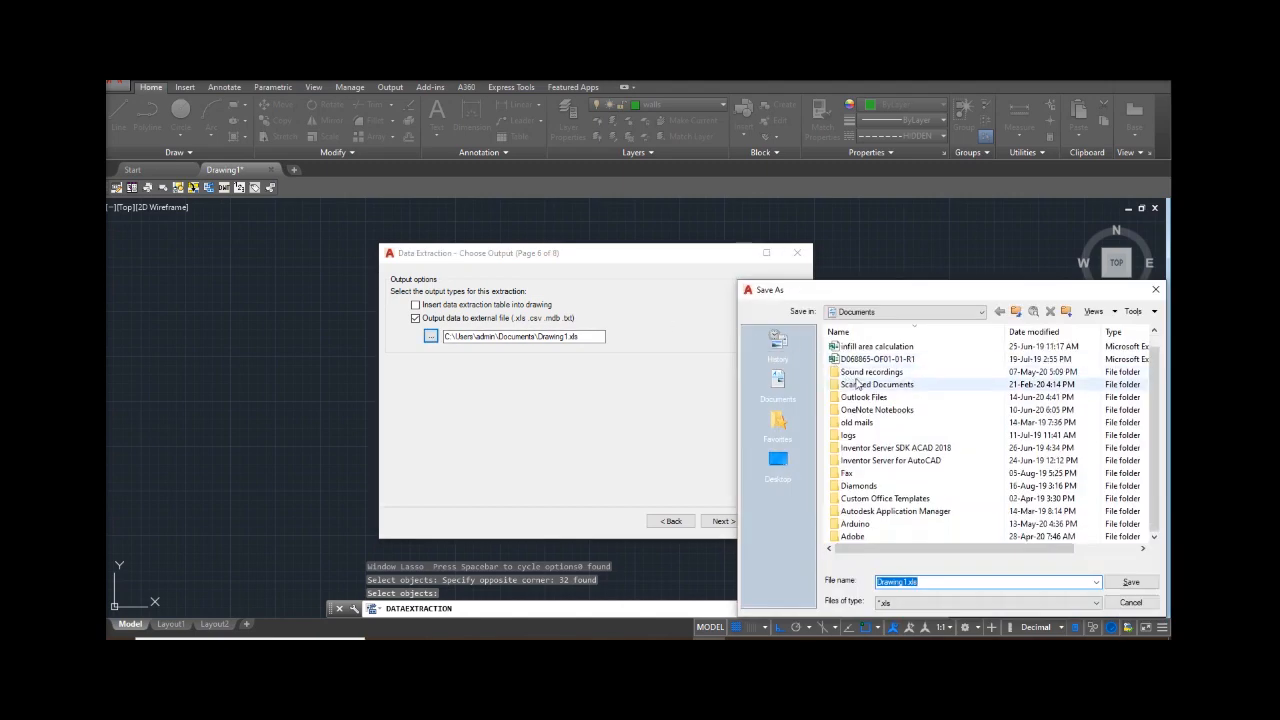
left_click(778, 460)
double_click(936, 582)
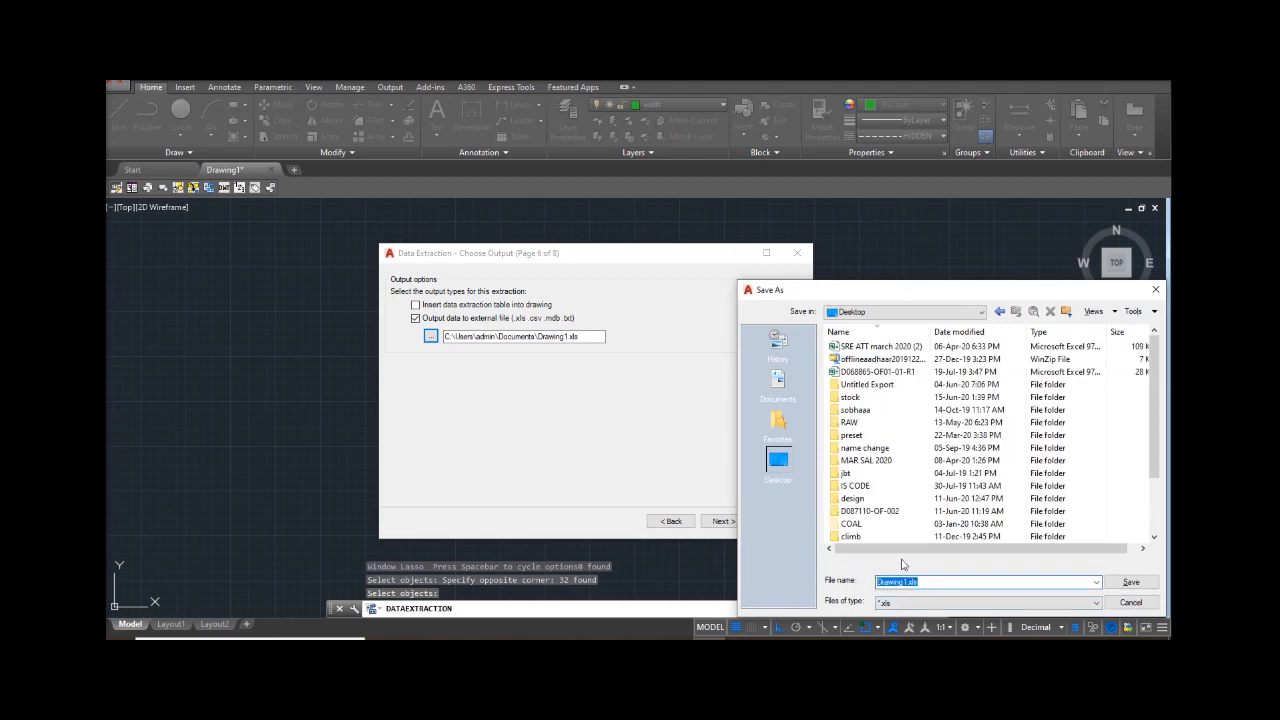
type("wall excel")
left_click(1130, 582)
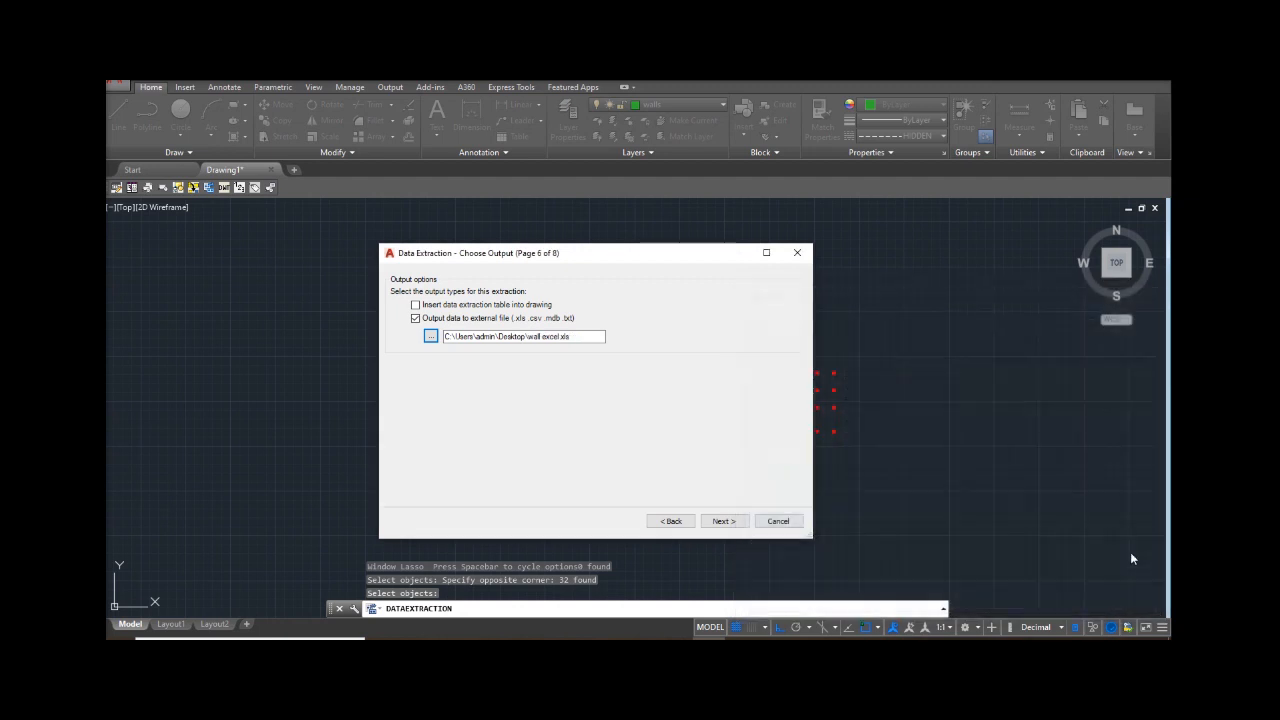
left_click(724, 521)
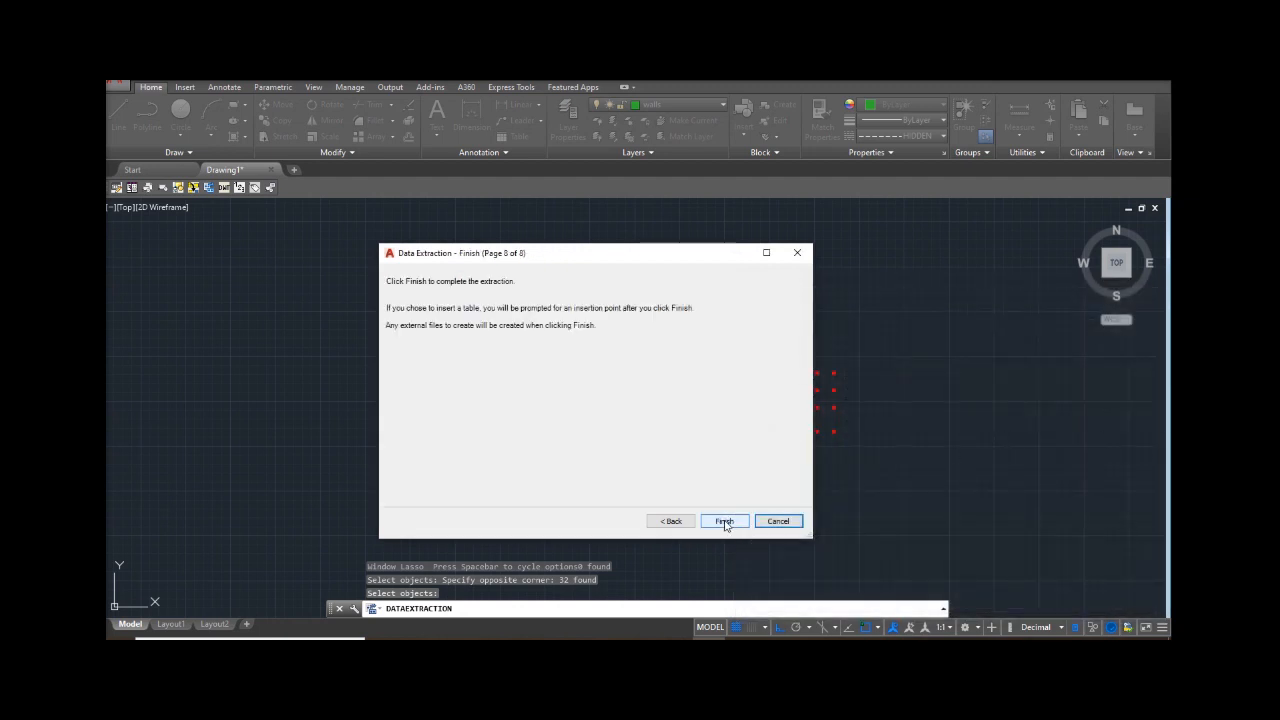
left_click(723, 520)
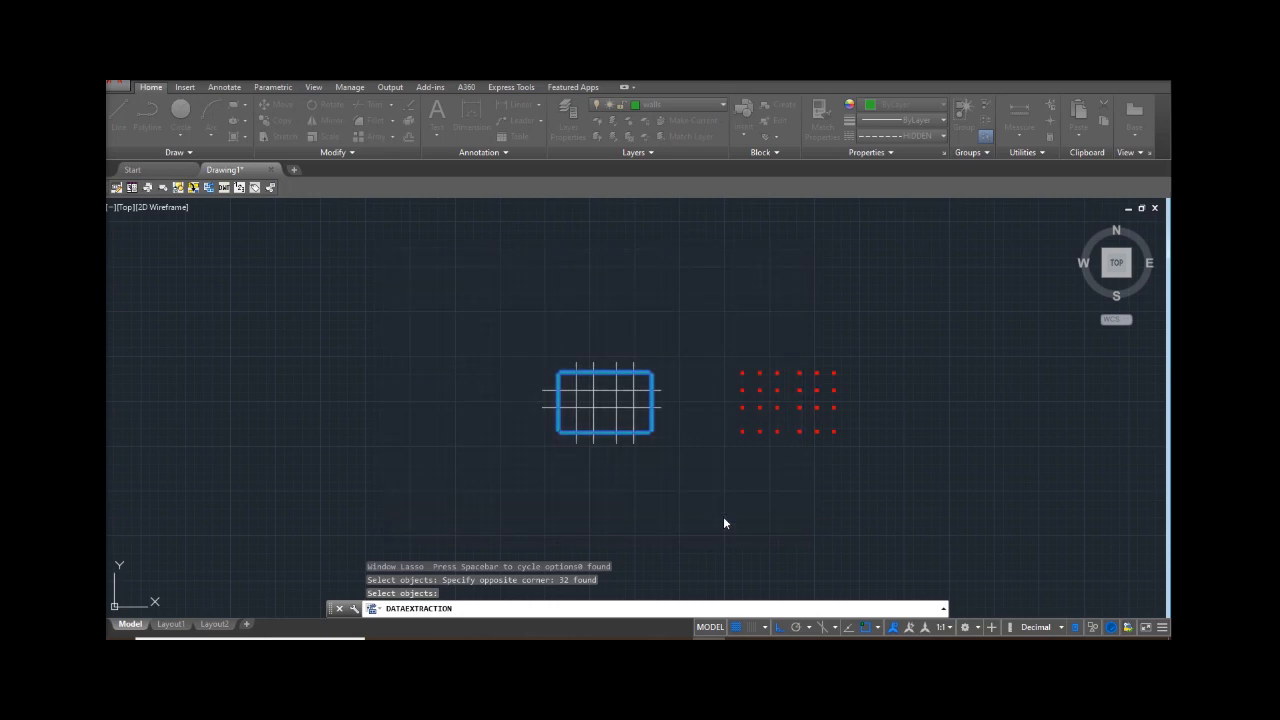